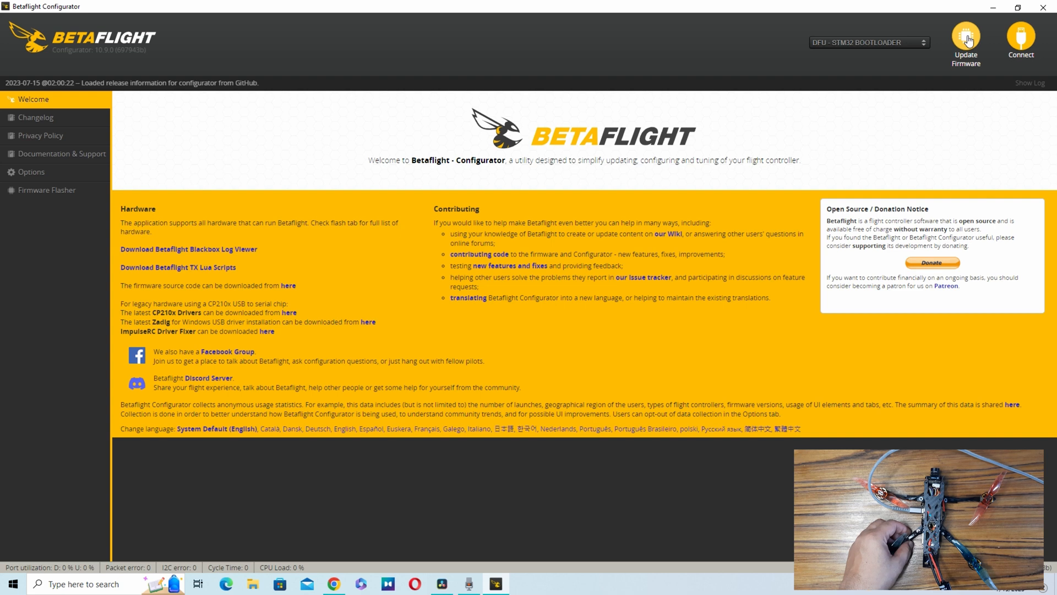
# - Open the firmware flasher for the flight controller connected in DFU mode
pyautogui.click(968, 39)
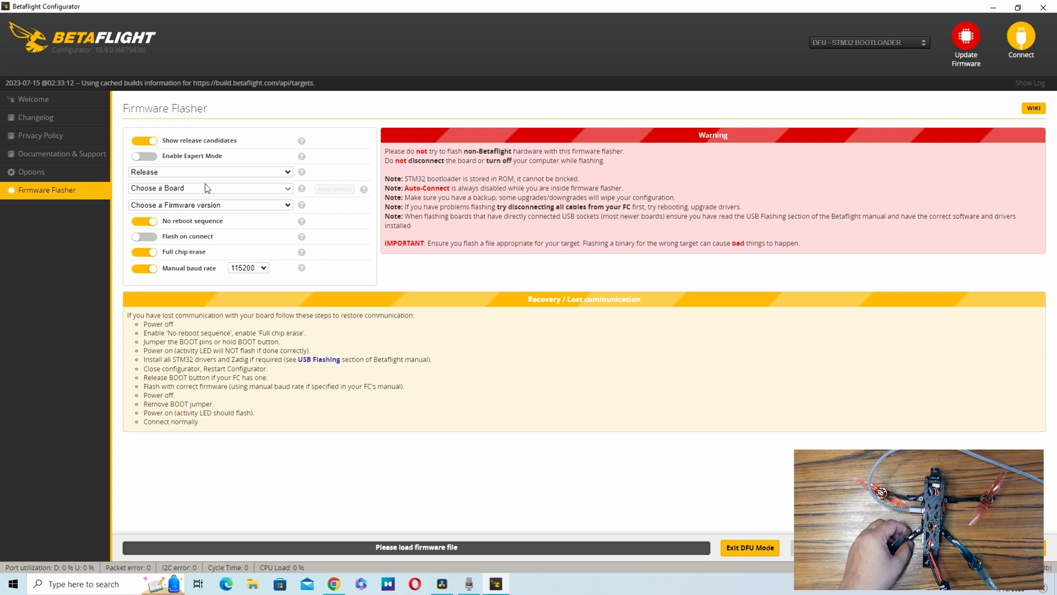
pyautogui.click(212, 174)
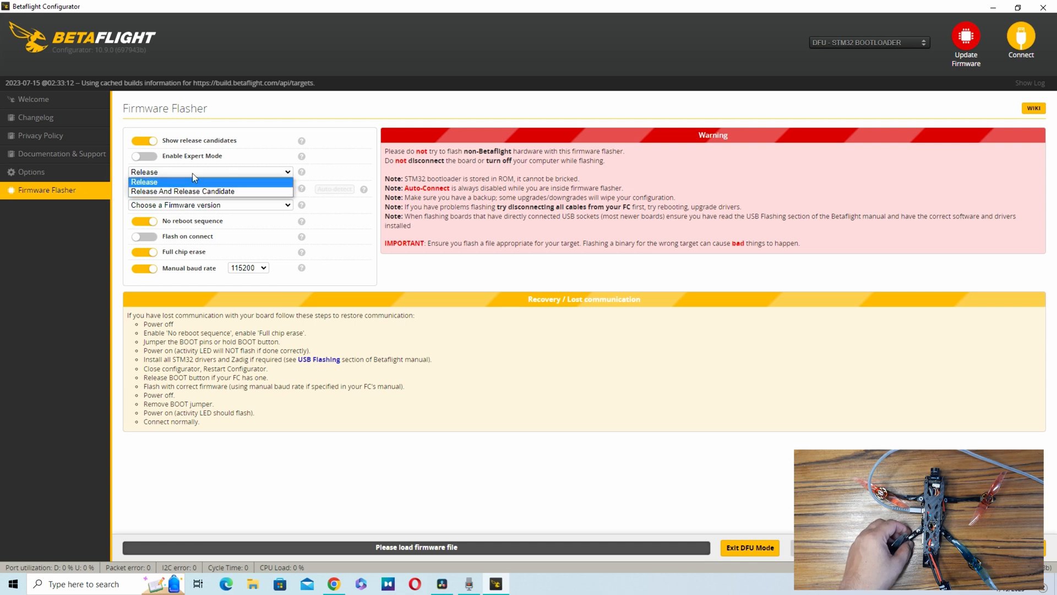
pyautogui.click(193, 191)
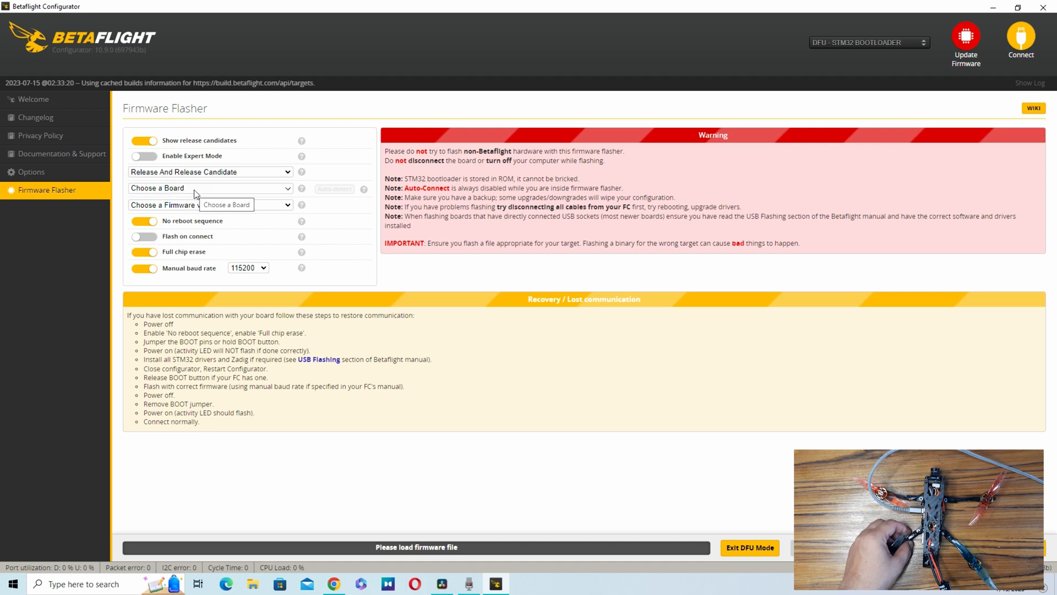
pyautogui.click(198, 188)
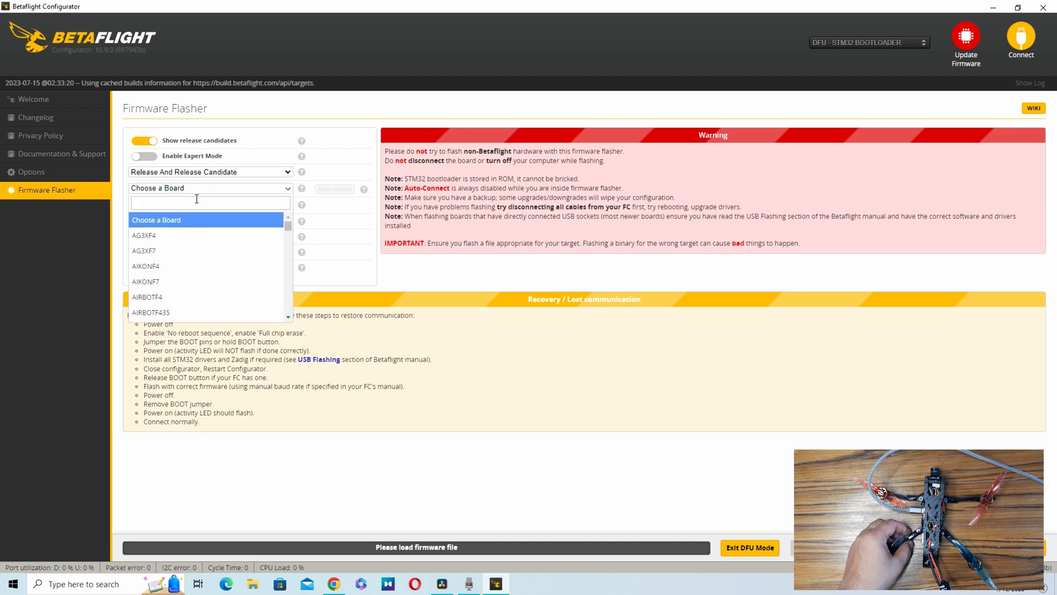
pyautogui.click(209, 173)
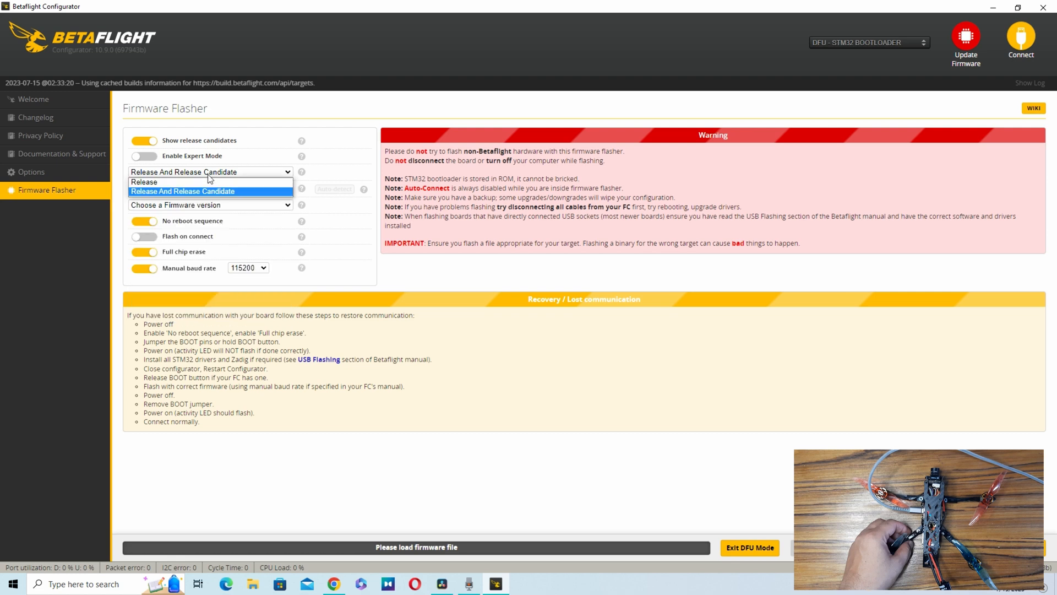
pyautogui.click(195, 182)
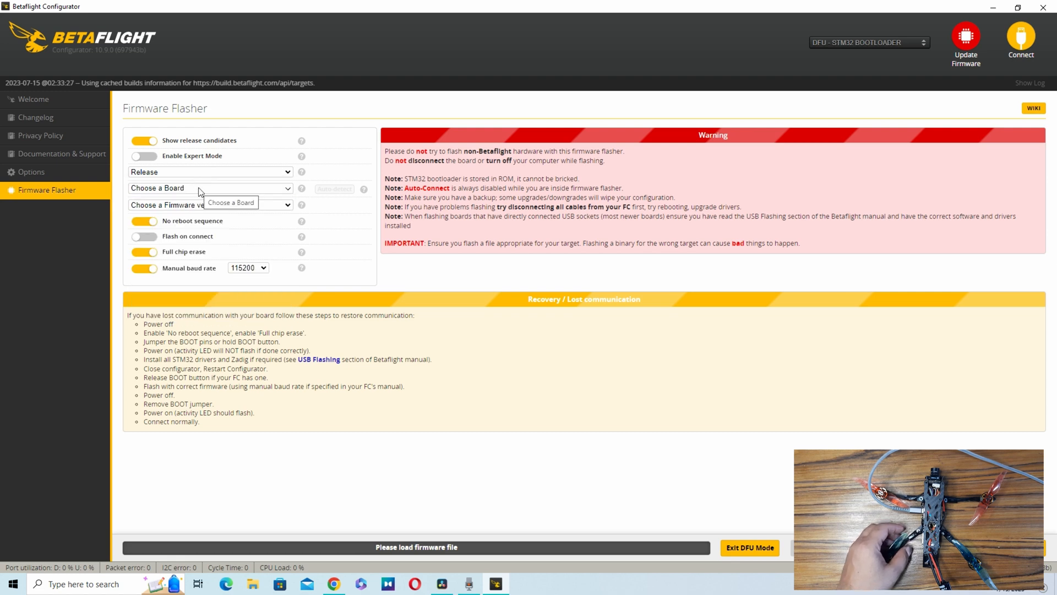
# - Choose the AOCODAF722MINI board as flashing target with firmware version 4.4.2 [01-Jun-2023]
pyautogui.click(199, 189)
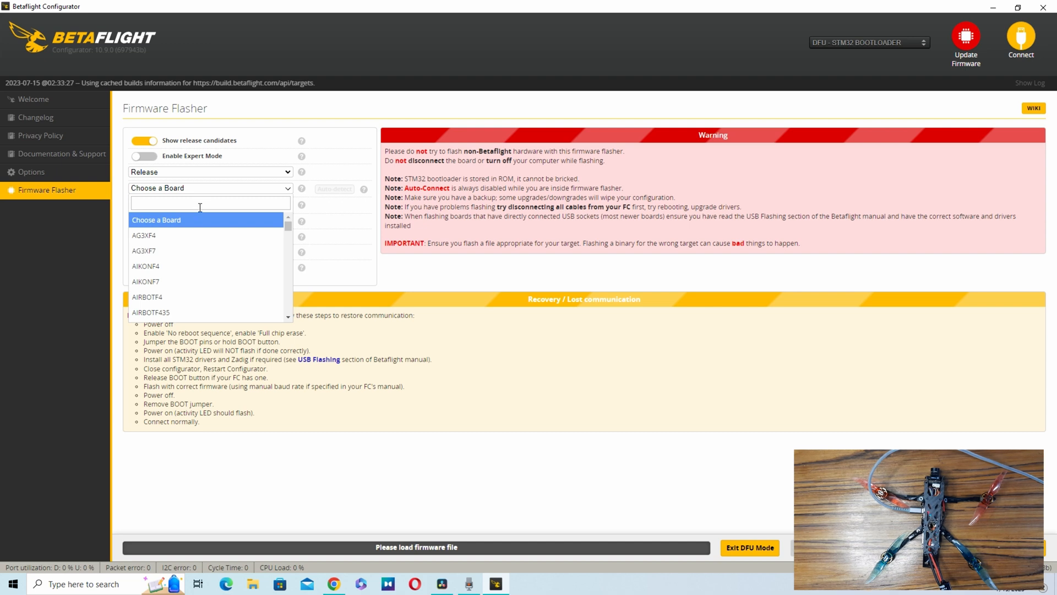
pyautogui.write('ao')
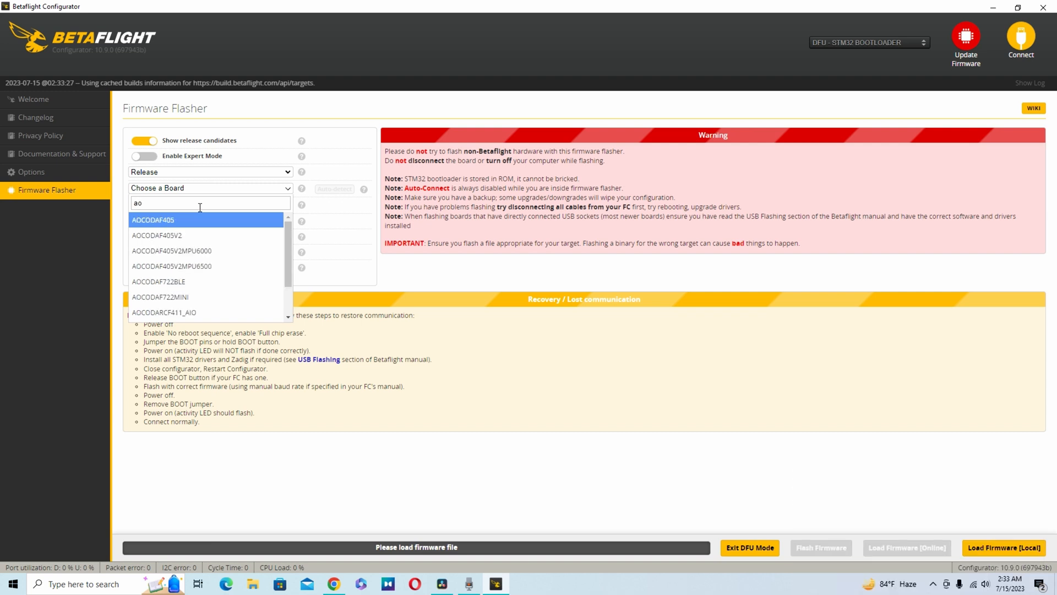
pyautogui.write('coda')
pyautogui.click(176, 298)
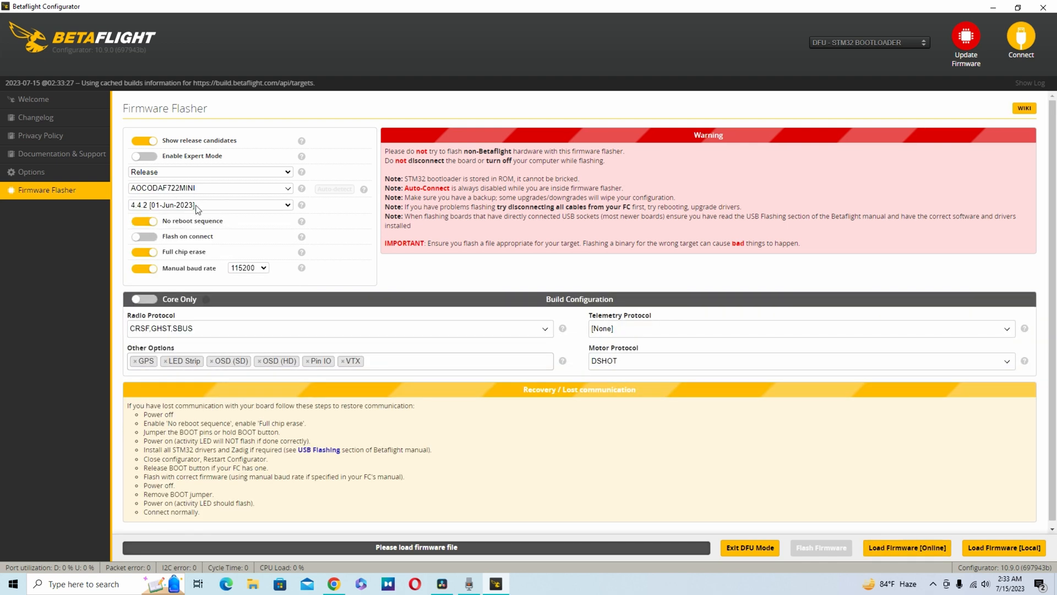
pyautogui.click(200, 206)
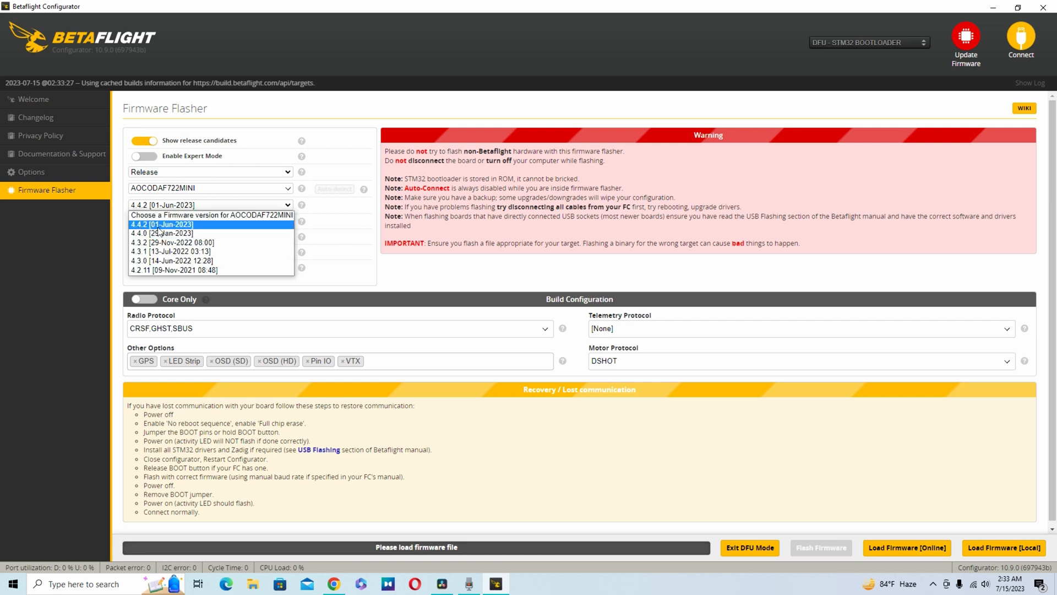
pyautogui.click(215, 226)
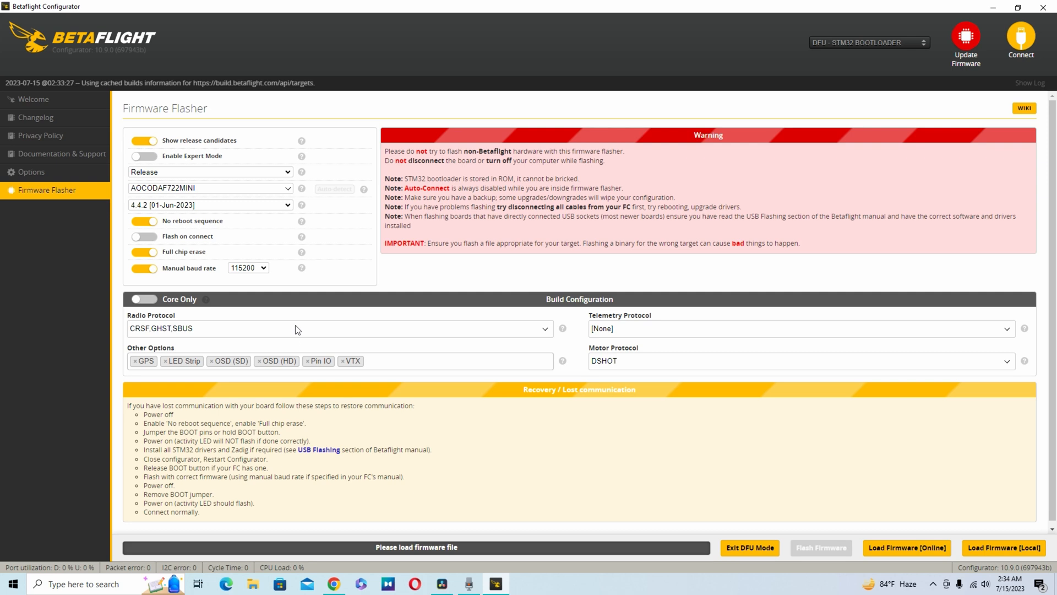
# - Set the radio protocol in the build configuration to IBUS
pyautogui.click(266, 331)
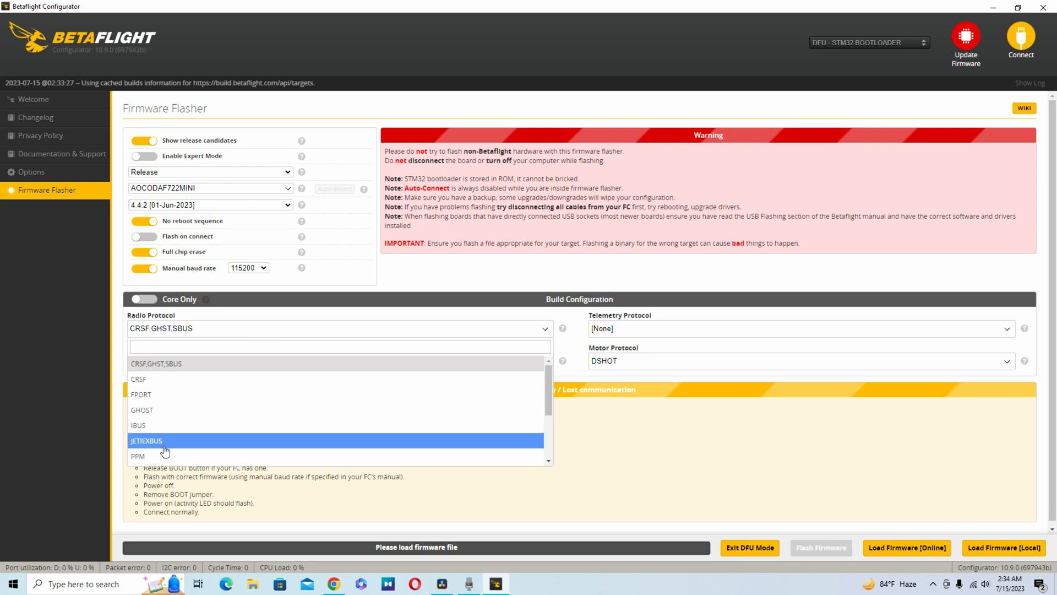
pyautogui.click(171, 426)
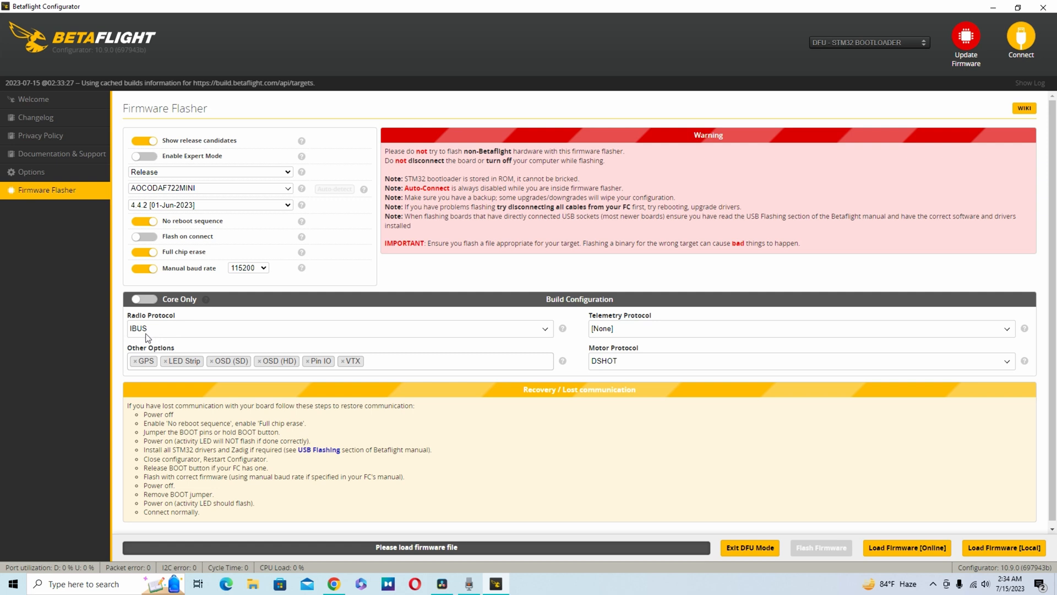
pyautogui.click(195, 331)
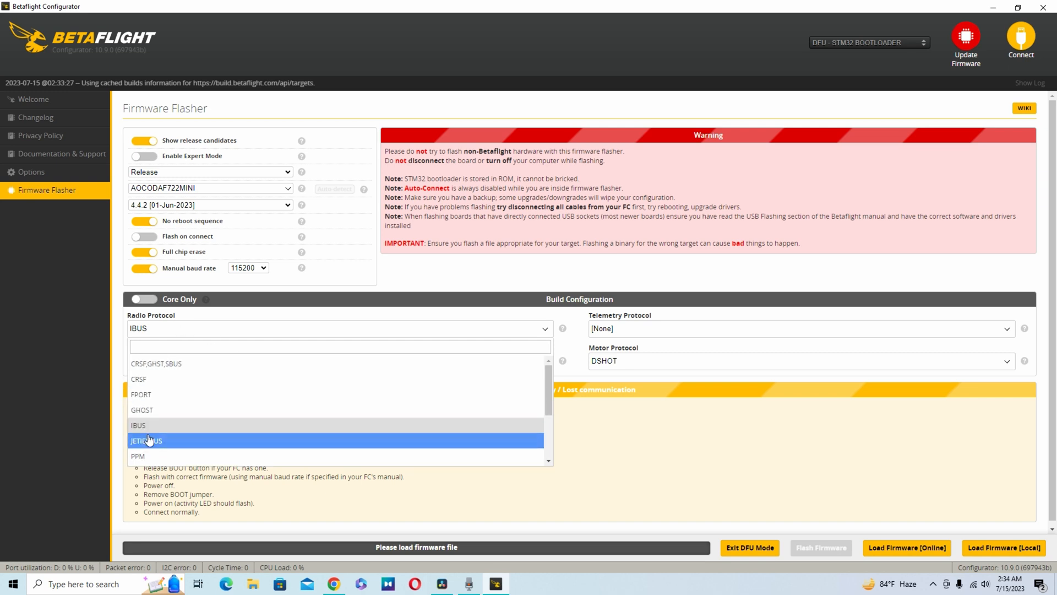
pyautogui.click(706, 428)
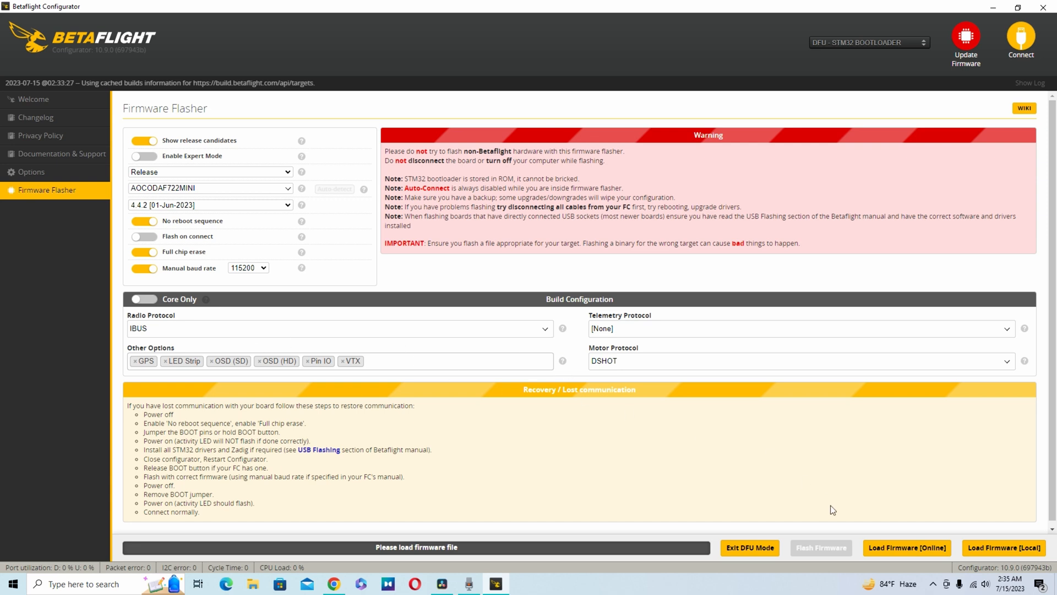
# - Load the configured firmware from the online build service and flash it to the board
pyautogui.click(891, 549)
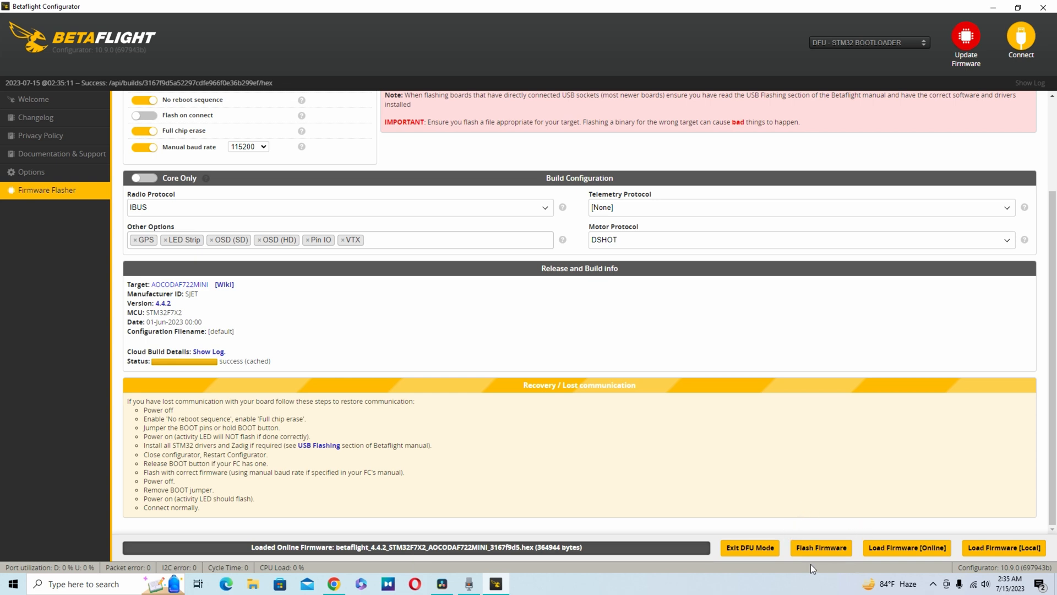
pyautogui.click(819, 547)
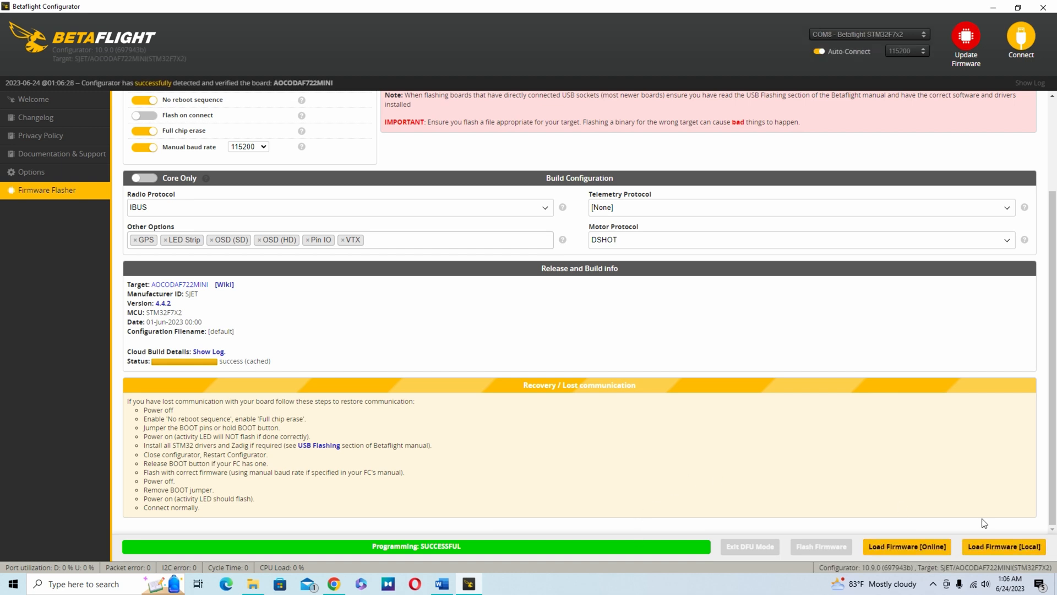
# - Connect to the flight controller with its custom defaults applied and calibrate the accelerometer
pyautogui.click(1021, 39)
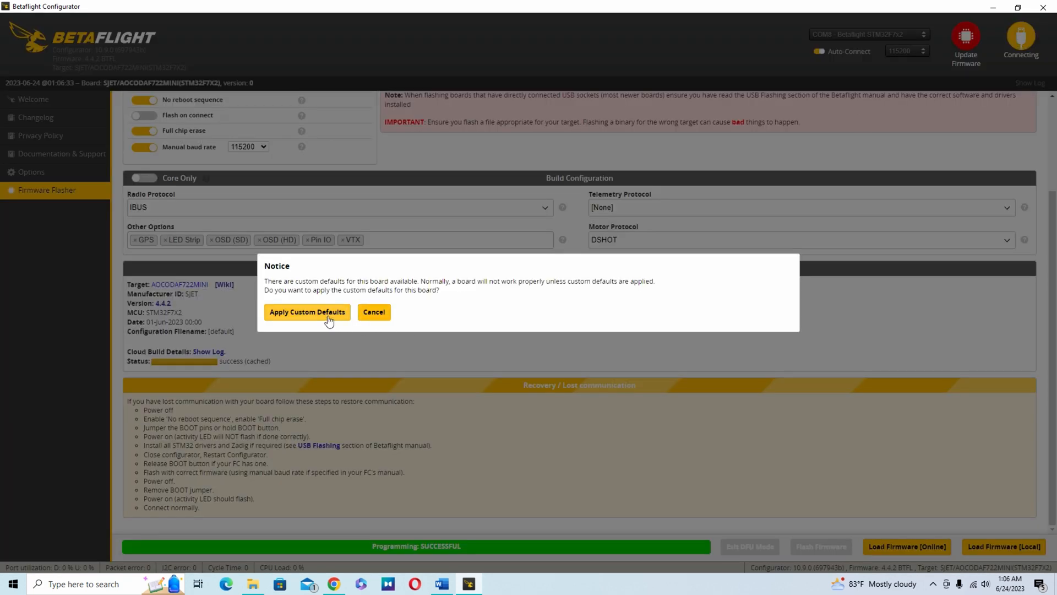
pyautogui.click(308, 313)
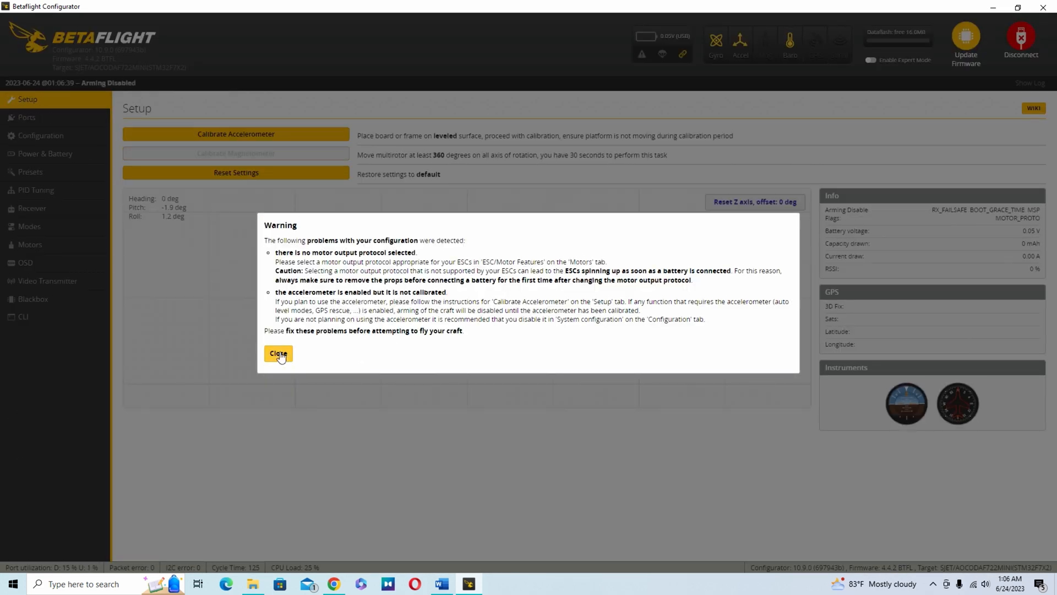
pyautogui.click(280, 355)
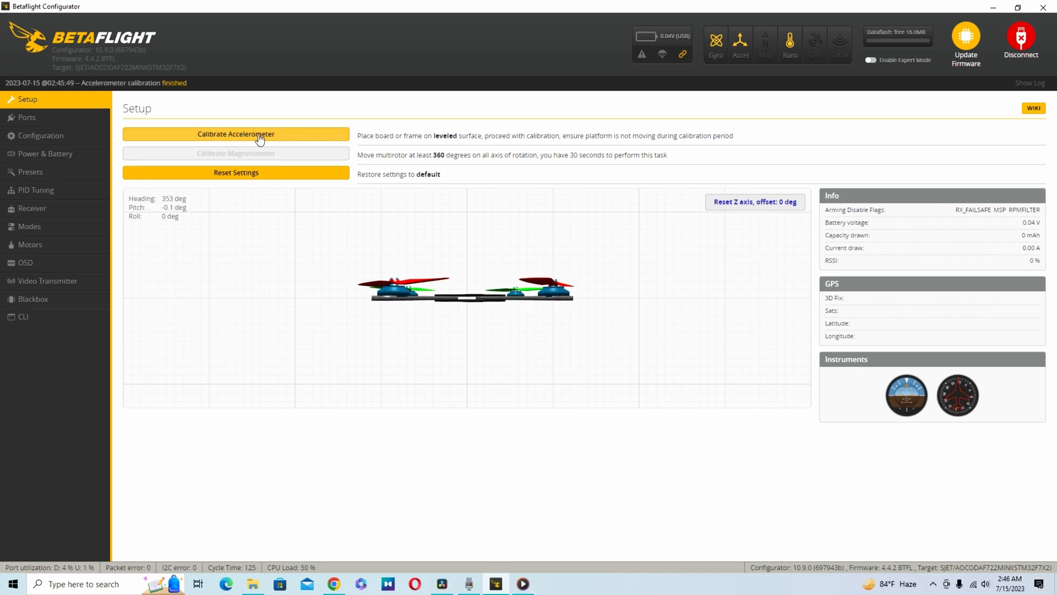
pyautogui.click(215, 137)
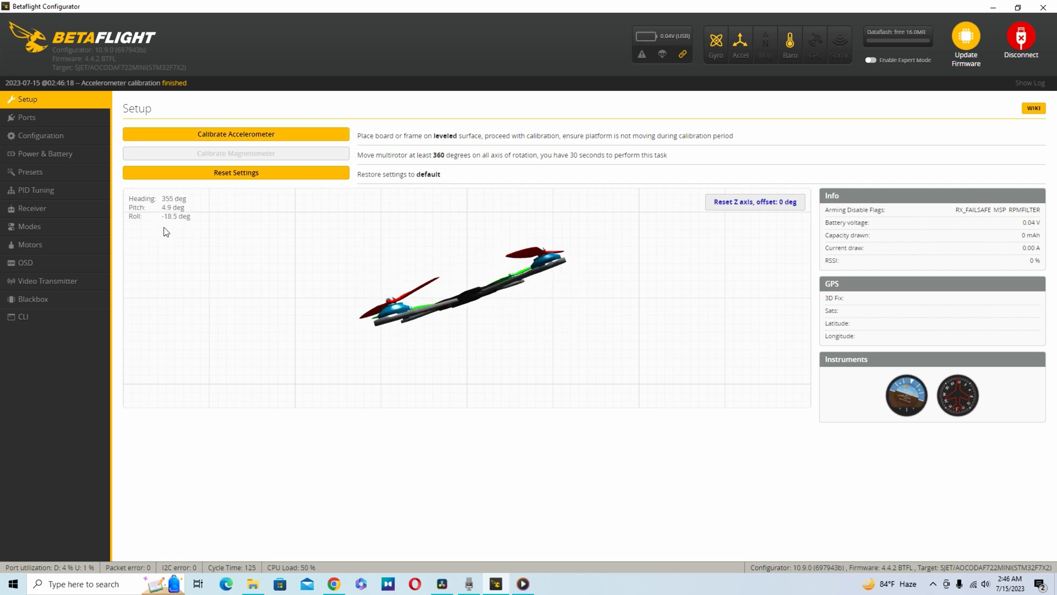
# - Examine the port assignments, the configuration features including the AIRMODE switch, the power and battery settings, and the presets
pyautogui.click(60, 123)
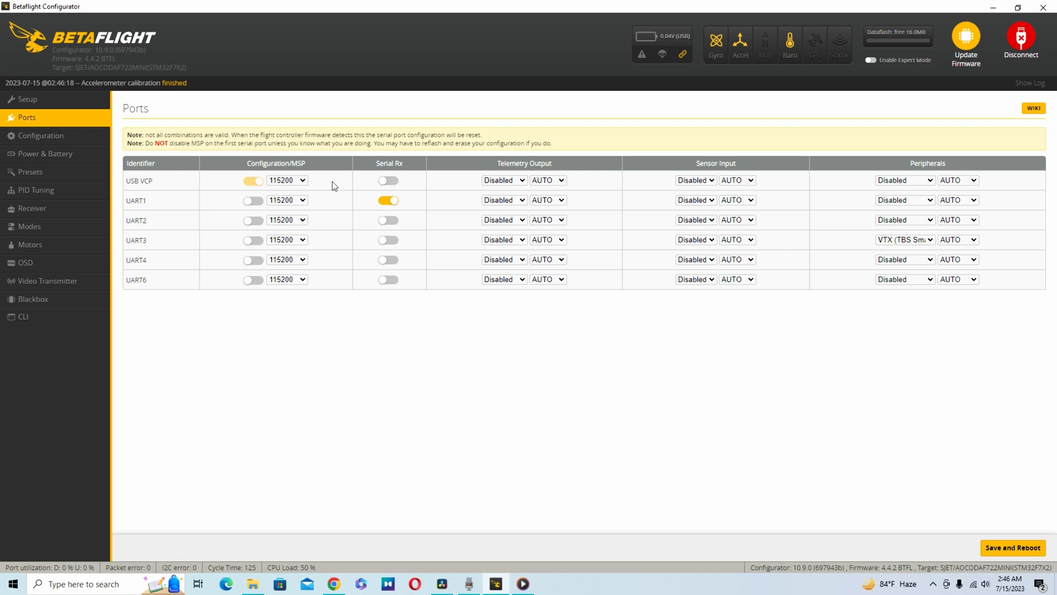
pyautogui.click(45, 144)
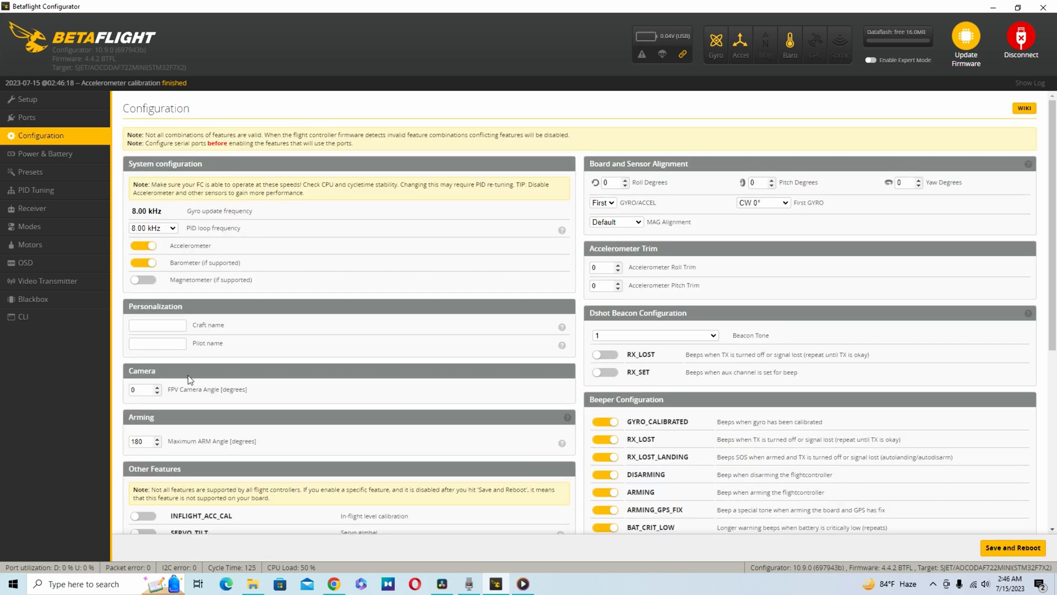
pyautogui.scroll(-4, 189, 377)
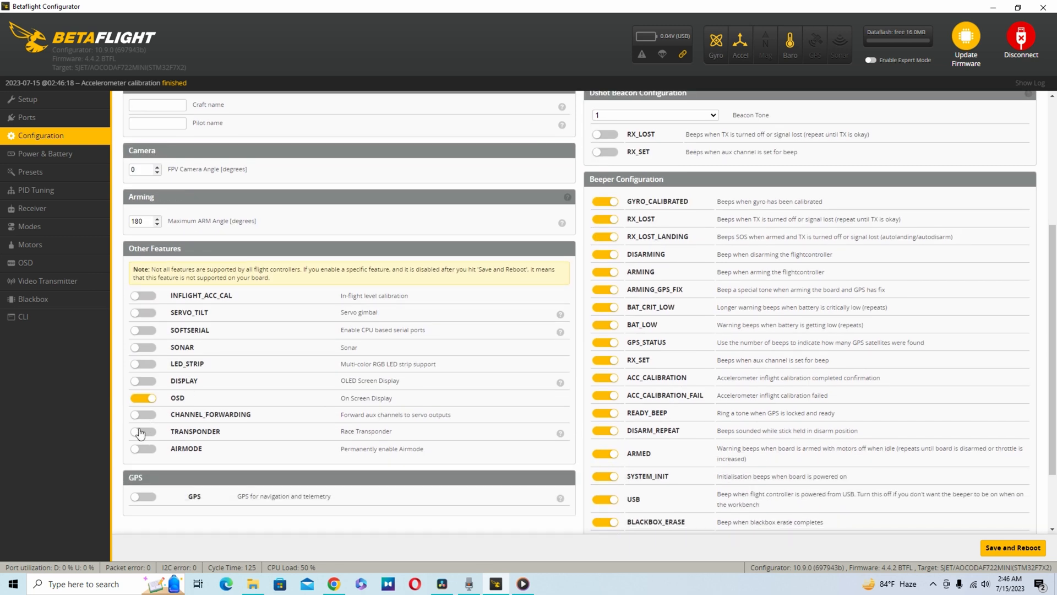
pyautogui.click(142, 451)
pyautogui.click(143, 451)
pyautogui.scroll(4, 410, 386)
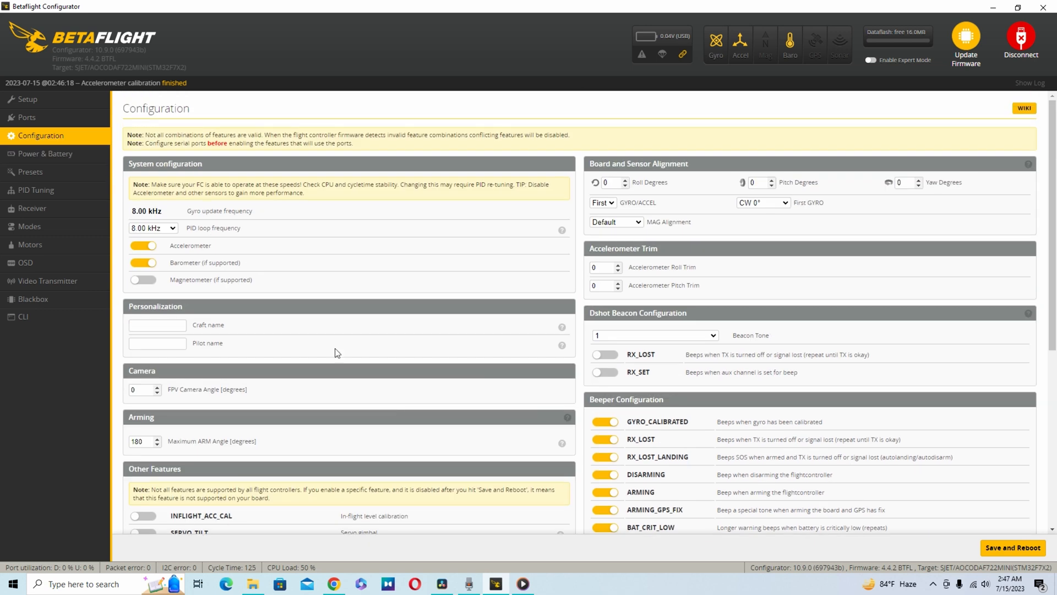
pyautogui.click(48, 160)
pyautogui.click(48, 178)
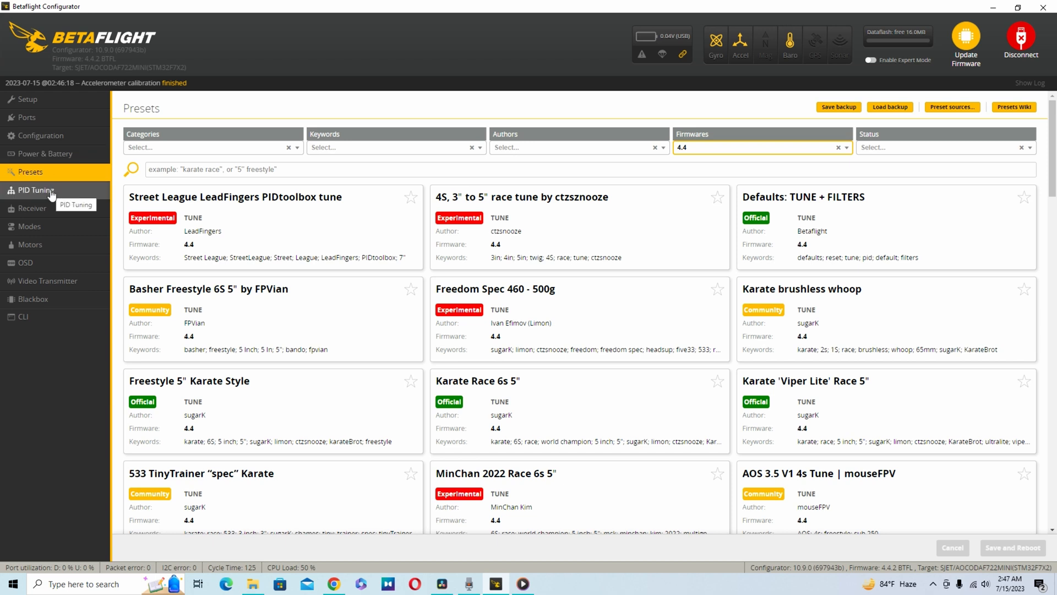
# - Enable expert mode and set the Damping slider of PID profile 1 to 1.3
pyautogui.click(51, 191)
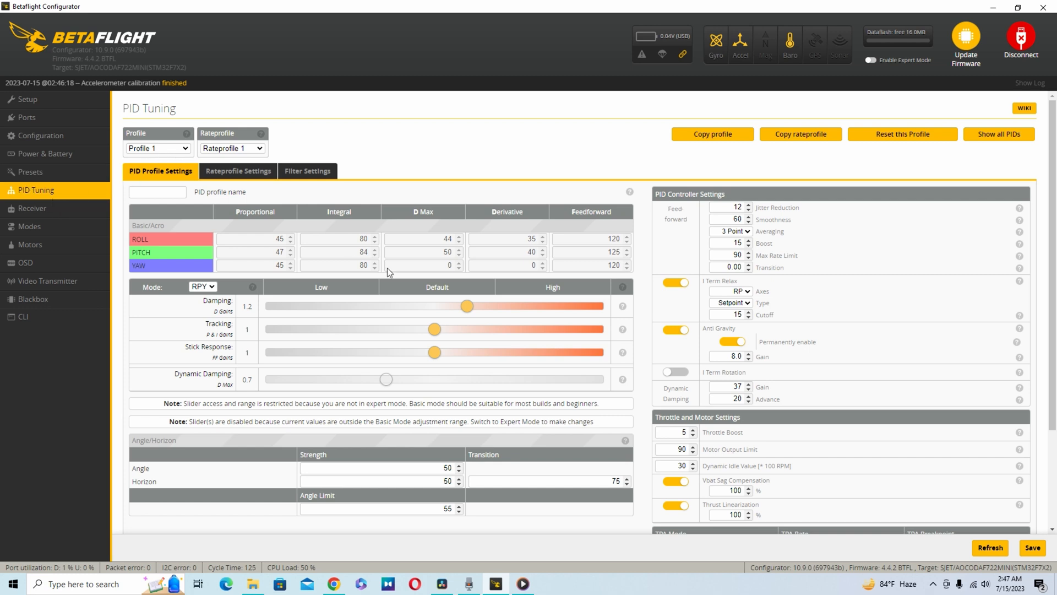
pyautogui.click(872, 62)
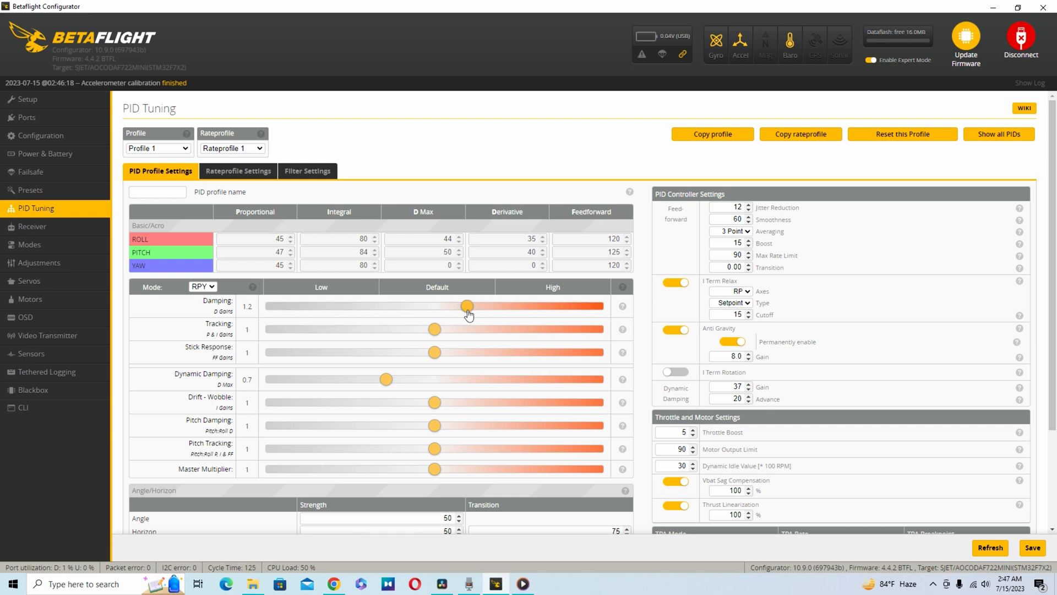
pyautogui.moveTo(468, 314); pyautogui.dragTo(517, 312)
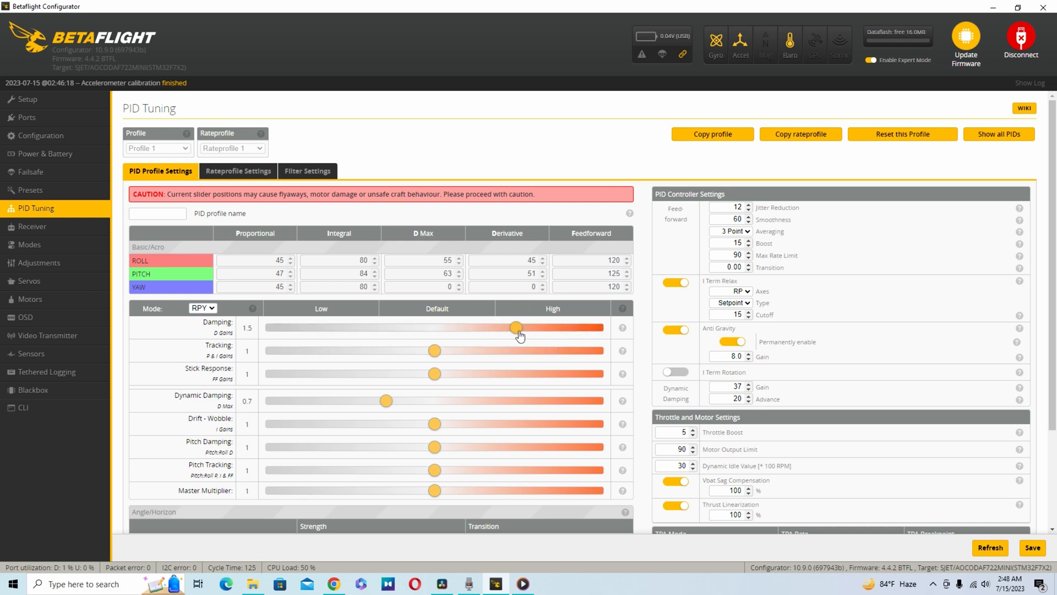
pyautogui.moveTo(519, 335); pyautogui.dragTo(485, 336)
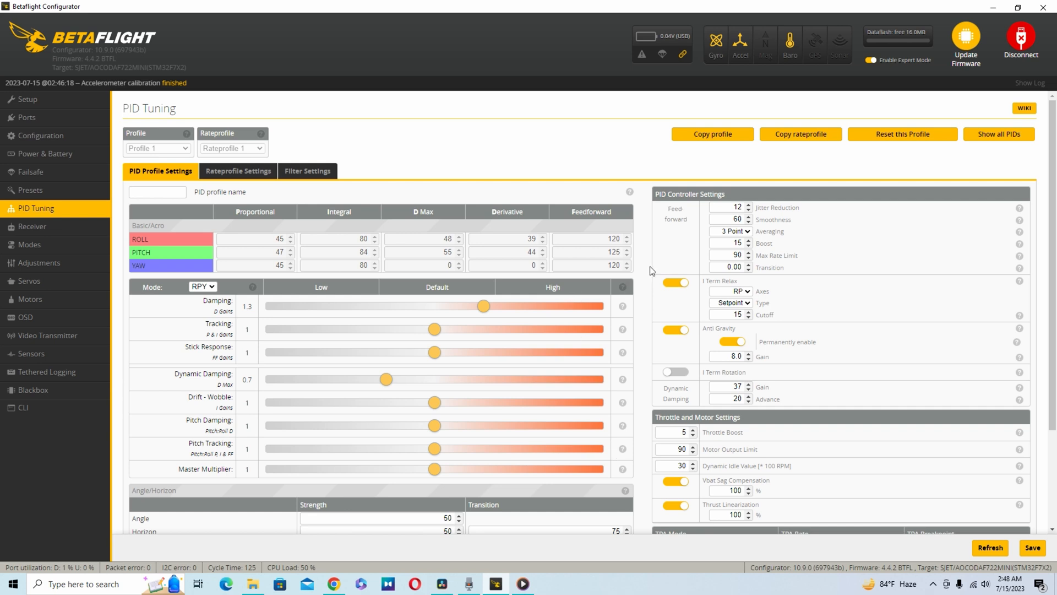
# - Examine the PID profile's feedforward averaging options, smoothness, throttle and motor, and TPA settings
pyautogui.scroll(-3, 515, 448)
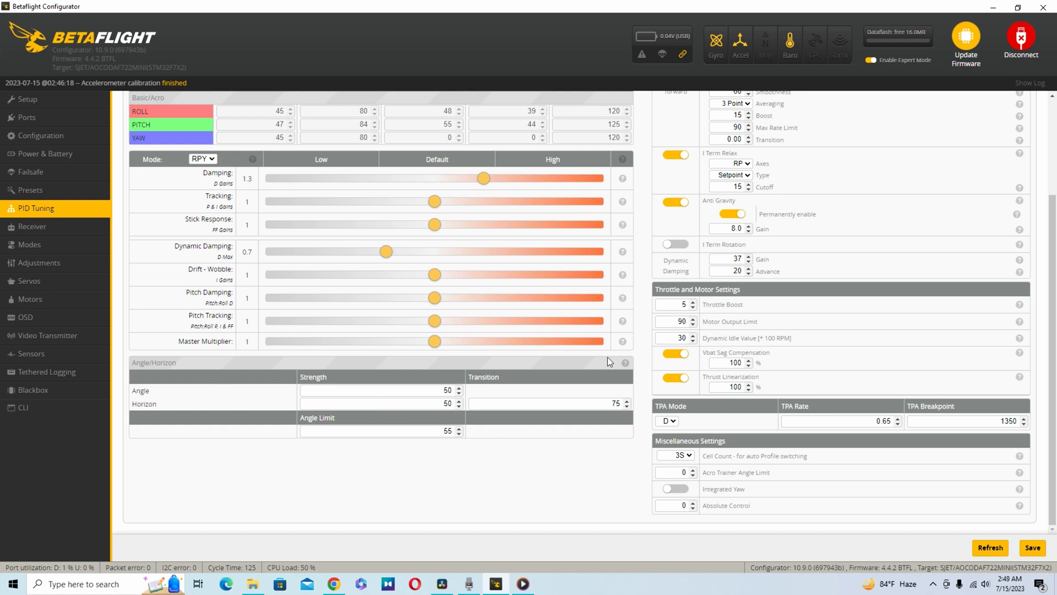
pyautogui.scroll(3, 606, 359)
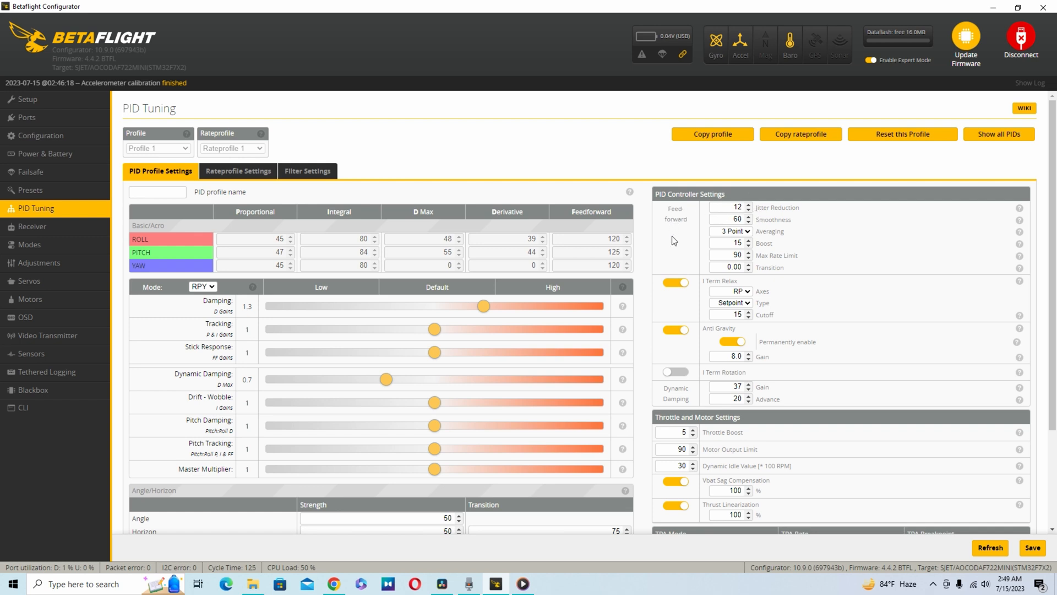
pyautogui.click(746, 232)
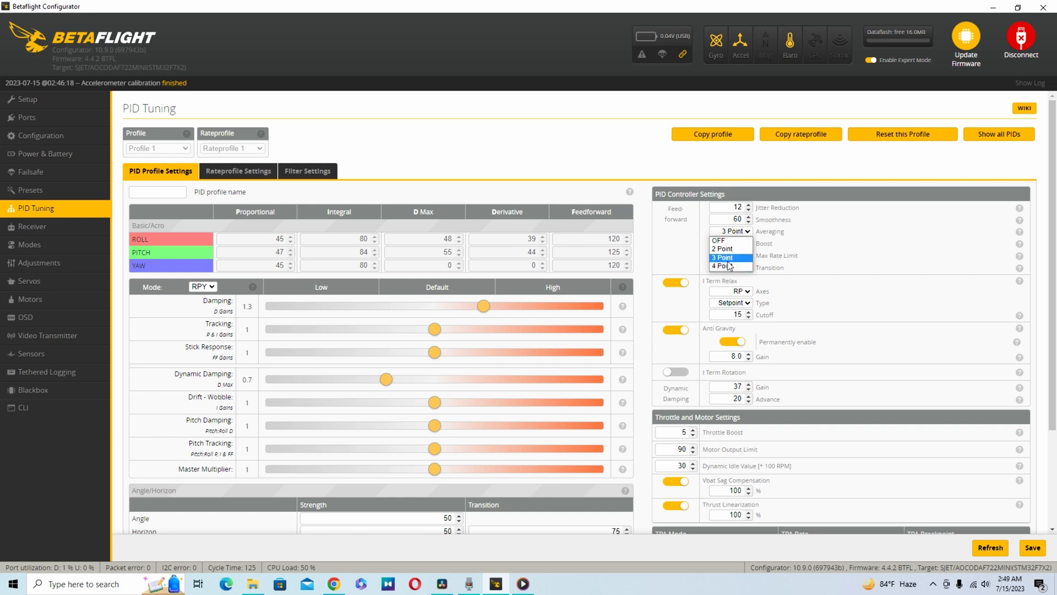
pyautogui.click(782, 234)
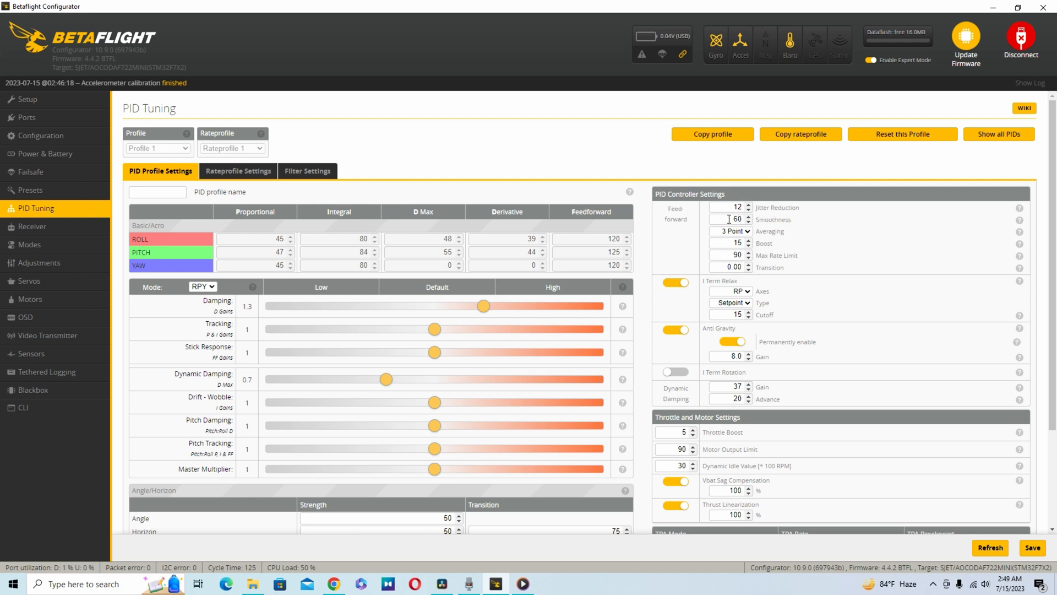
pyautogui.moveTo(1021, 221)
pyautogui.scroll(-1, 826, 466)
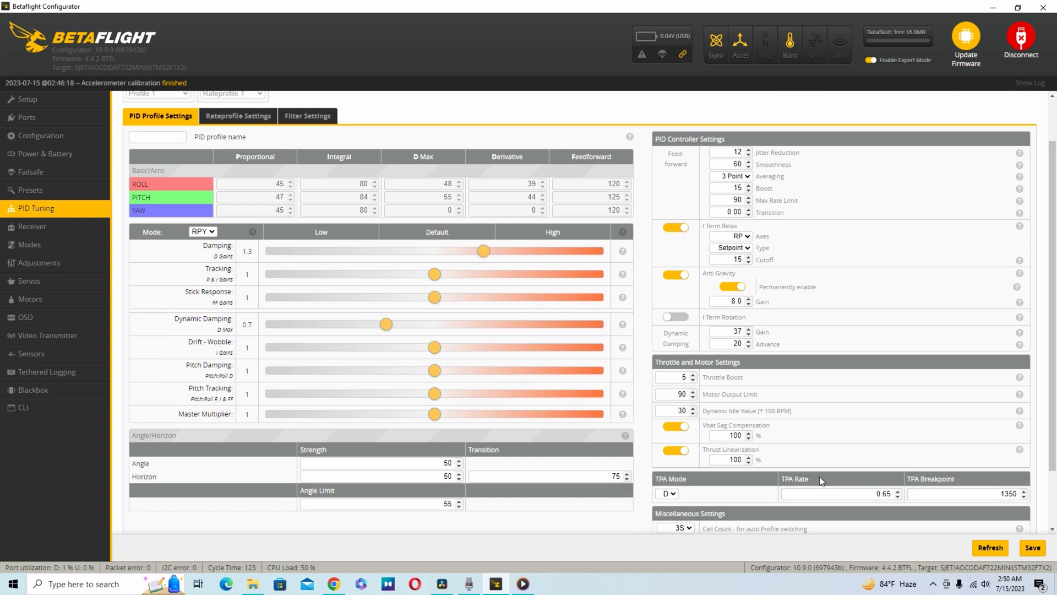
# - Examine the rest of the PID profile settings and the roll, pitch and yaw rates in the rate profile settings
pyautogui.scroll(-1, 819, 477)
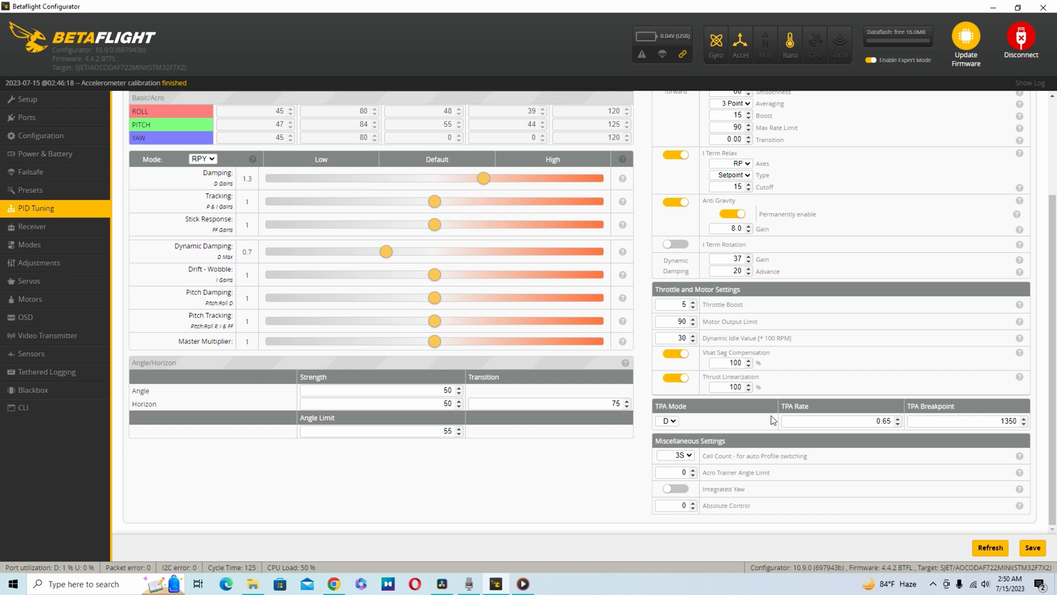
pyautogui.scroll(3, 771, 415)
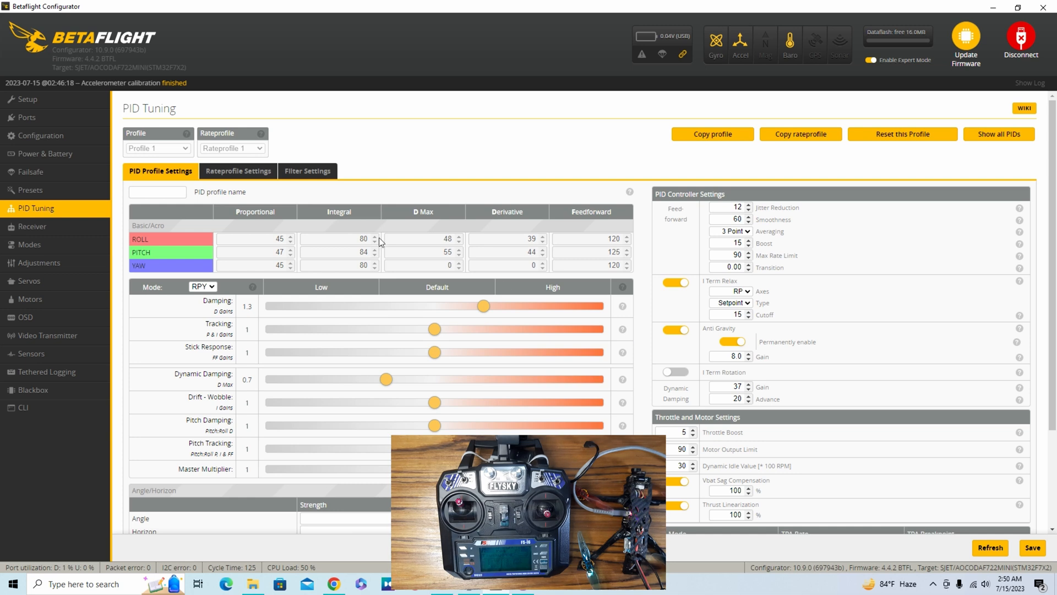
pyautogui.click(238, 171)
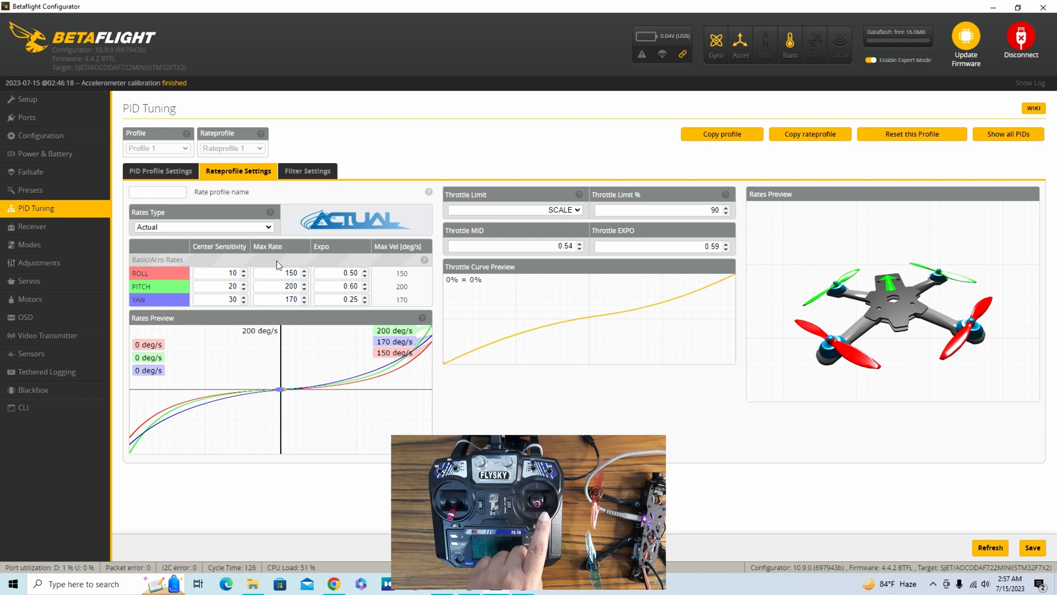
pyautogui.doubleClick(234, 276)
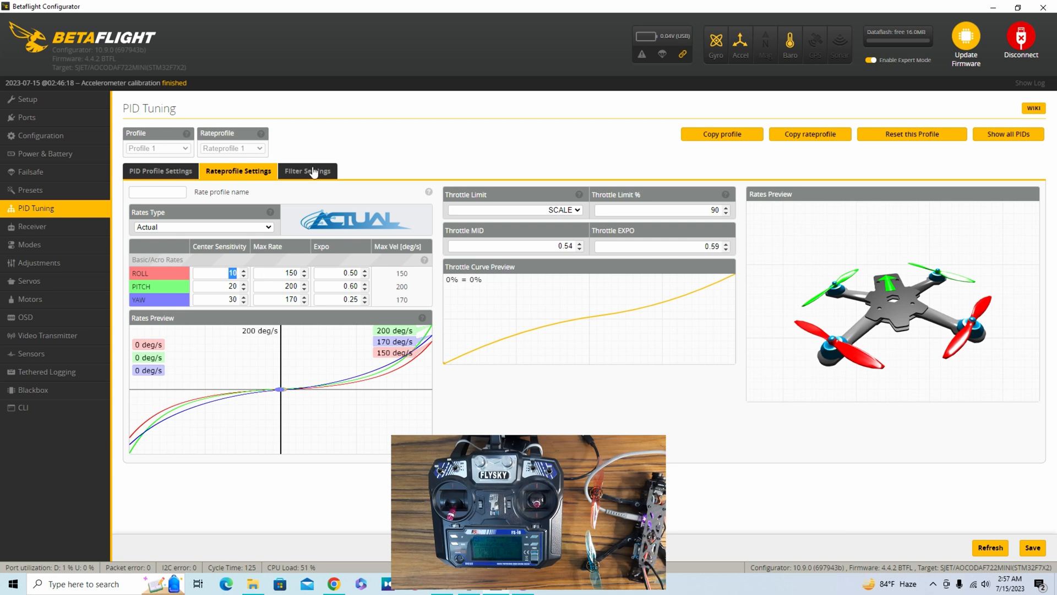
pyautogui.click(238, 150)
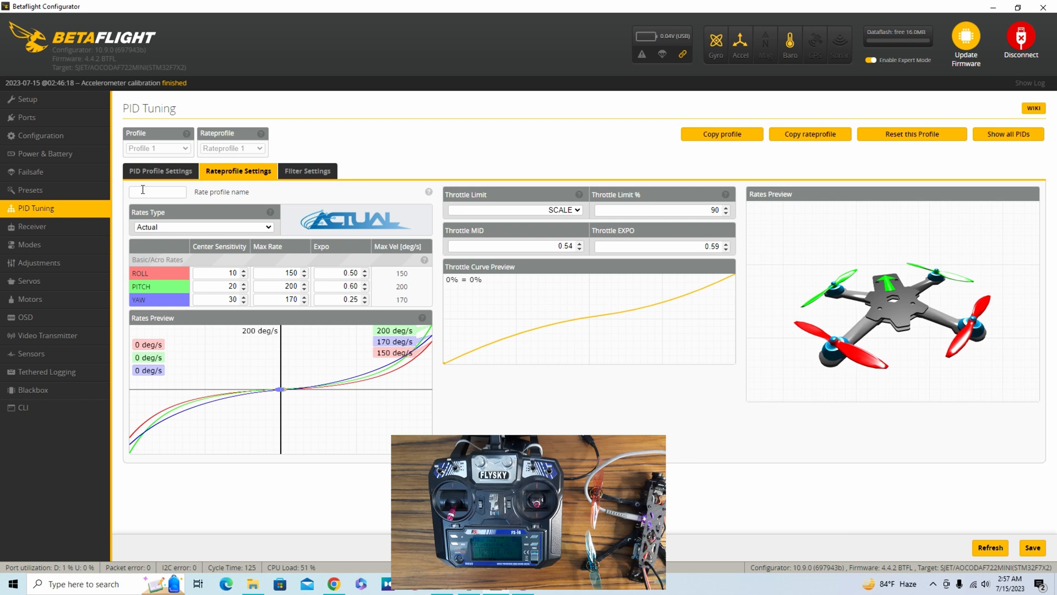
pyautogui.click(160, 168)
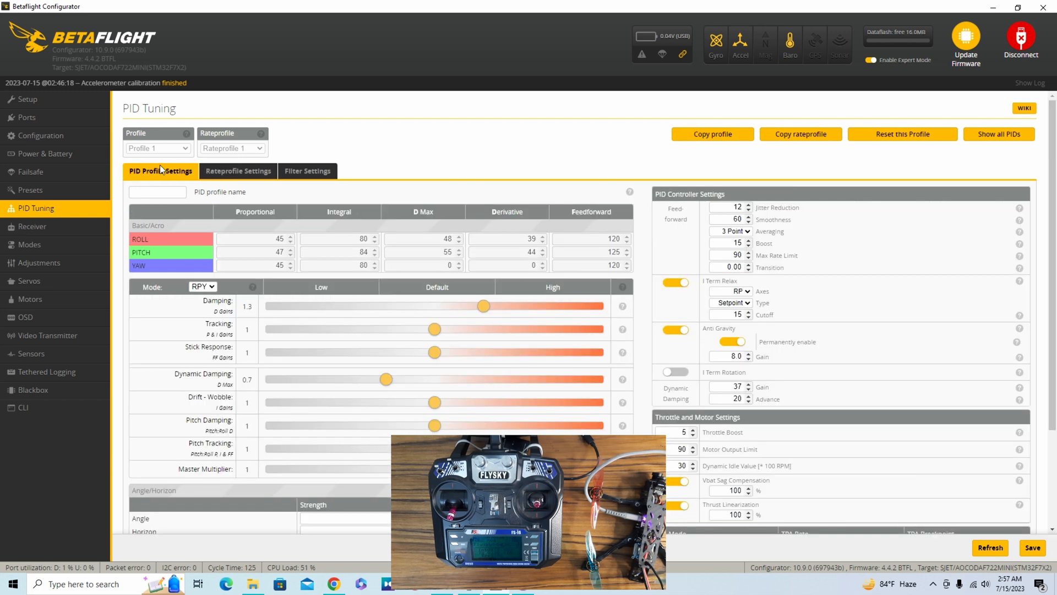
pyautogui.click(223, 180)
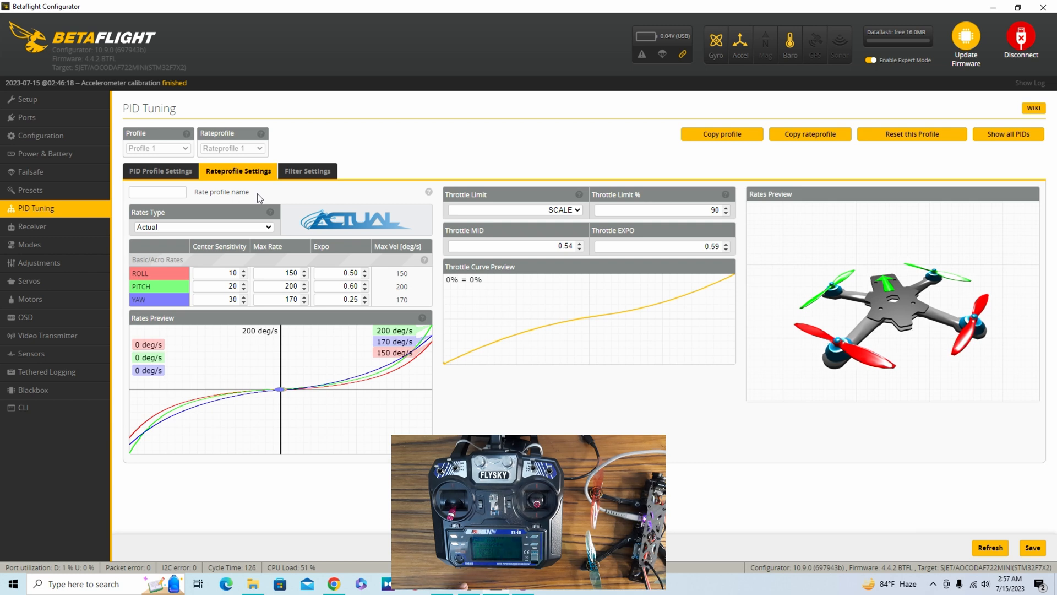
# - Disconnect and reconnect the flight controller, and reopen the rate profile settings in PID tuning
pyautogui.click(1023, 37)
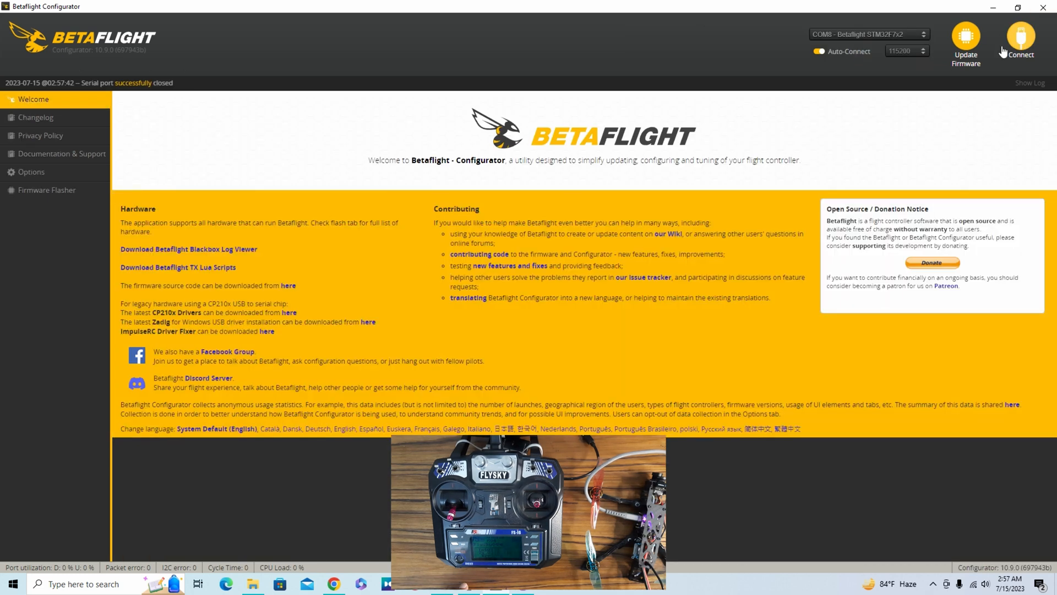
pyautogui.click(1023, 44)
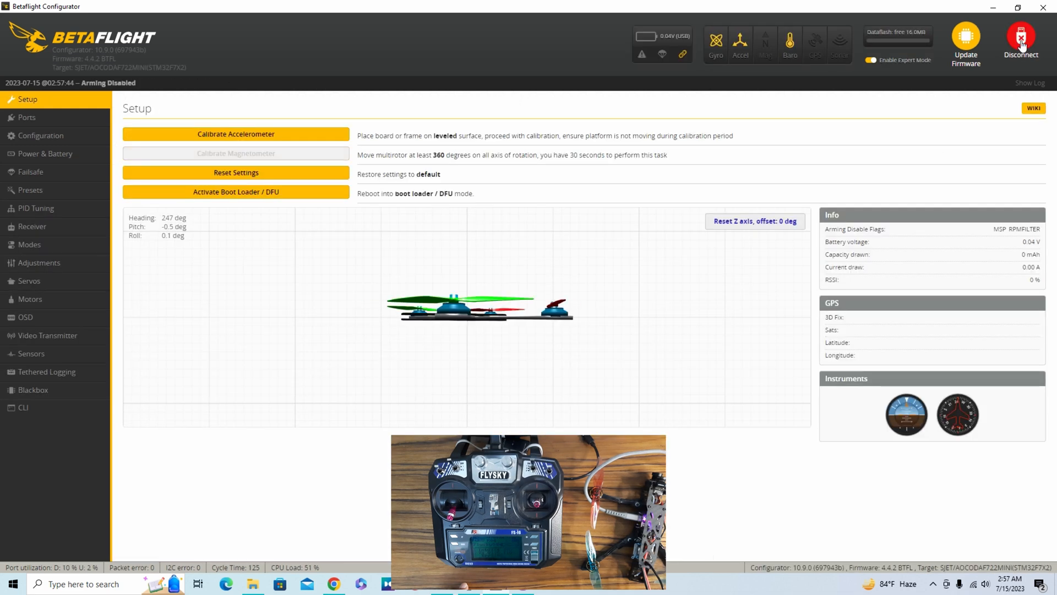
pyautogui.click(34, 204)
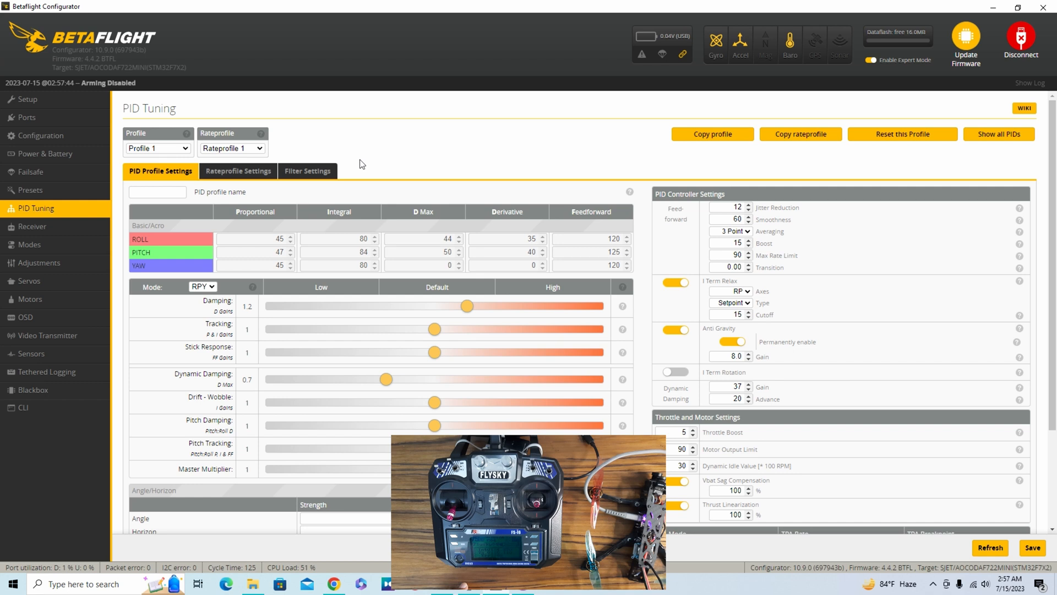
pyautogui.click(219, 173)
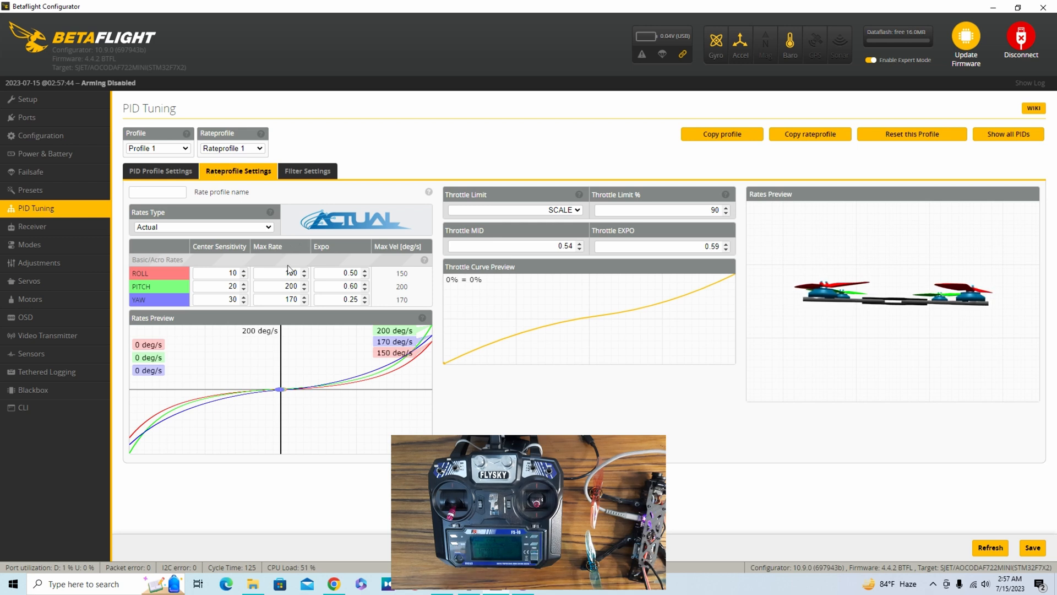
# - Compare the rates and throttle curves of Rateprofile 2 and Rateprofile 3, and return to Rateprofile 1
pyautogui.click(244, 149)
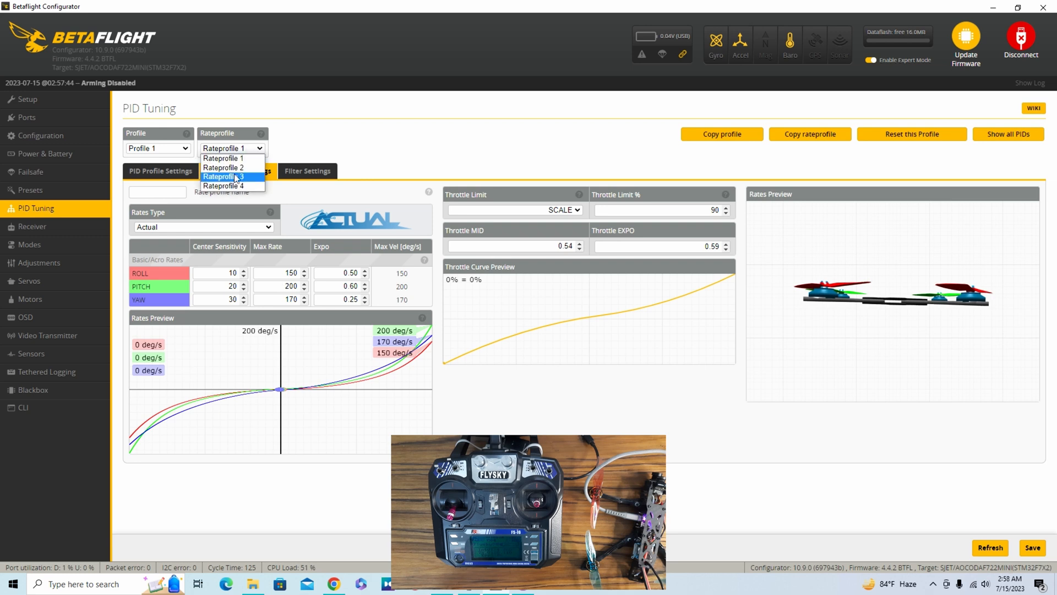
pyautogui.click(232, 168)
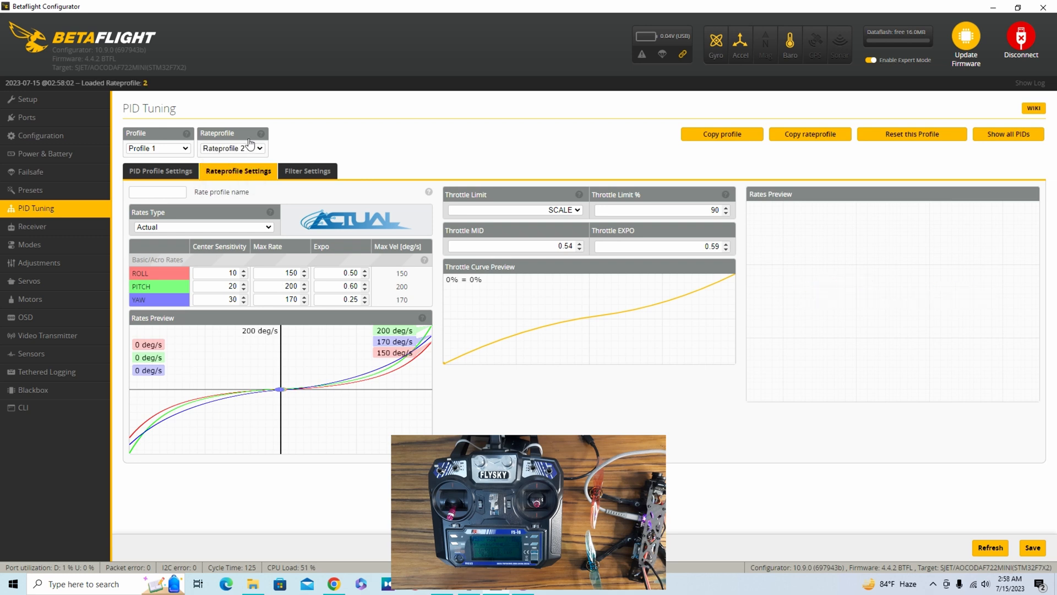
pyautogui.click(240, 152)
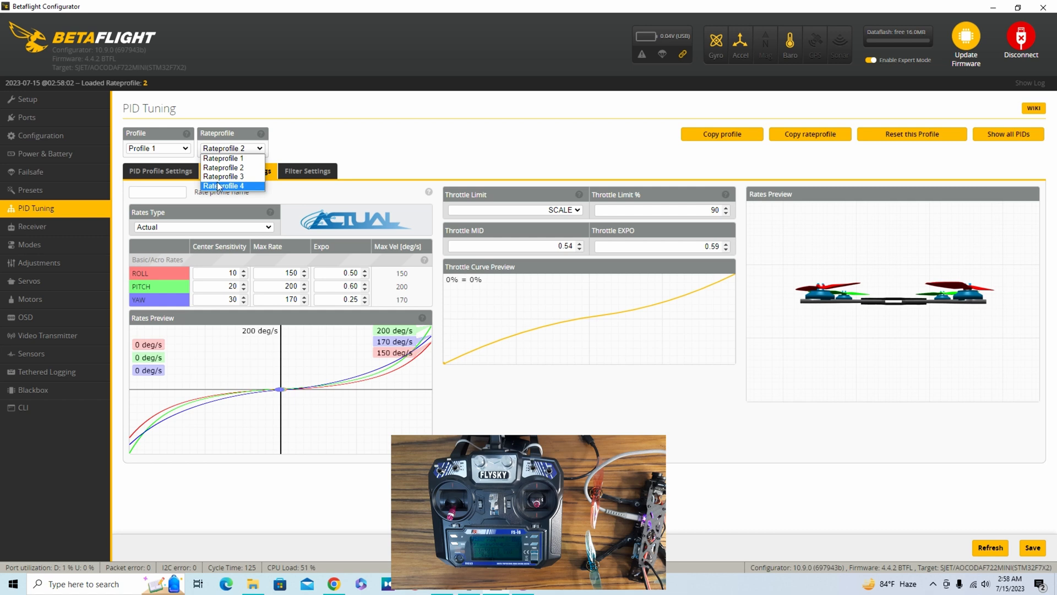
pyautogui.click(217, 180)
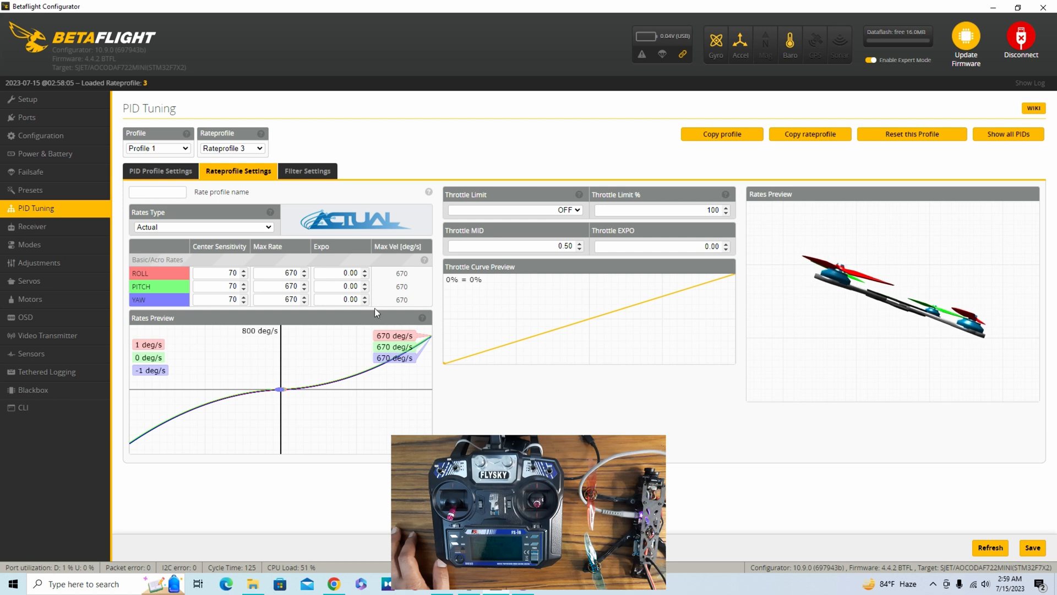
pyautogui.click(242, 148)
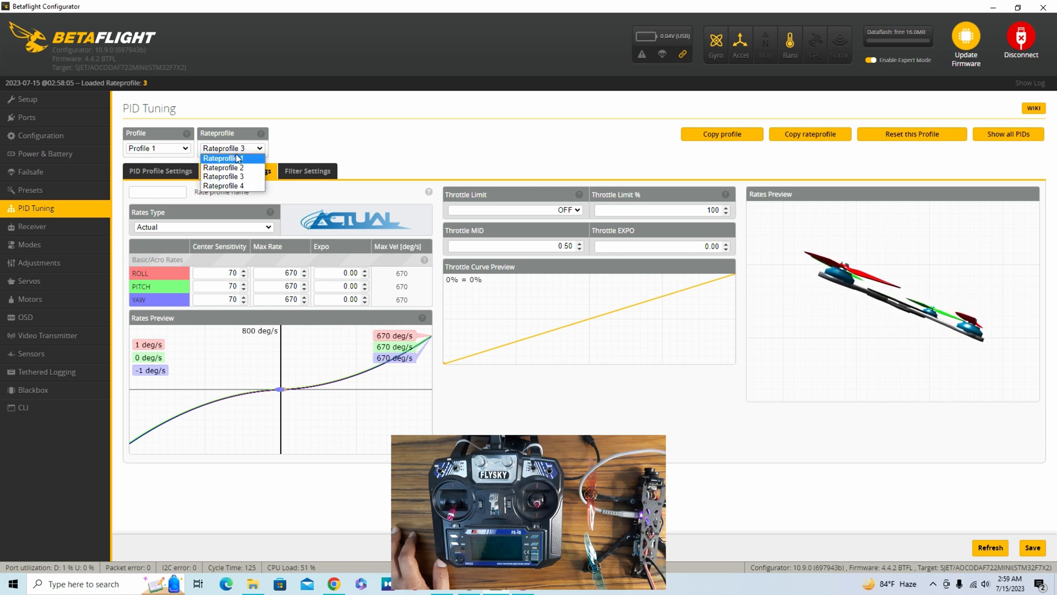
pyautogui.click(235, 159)
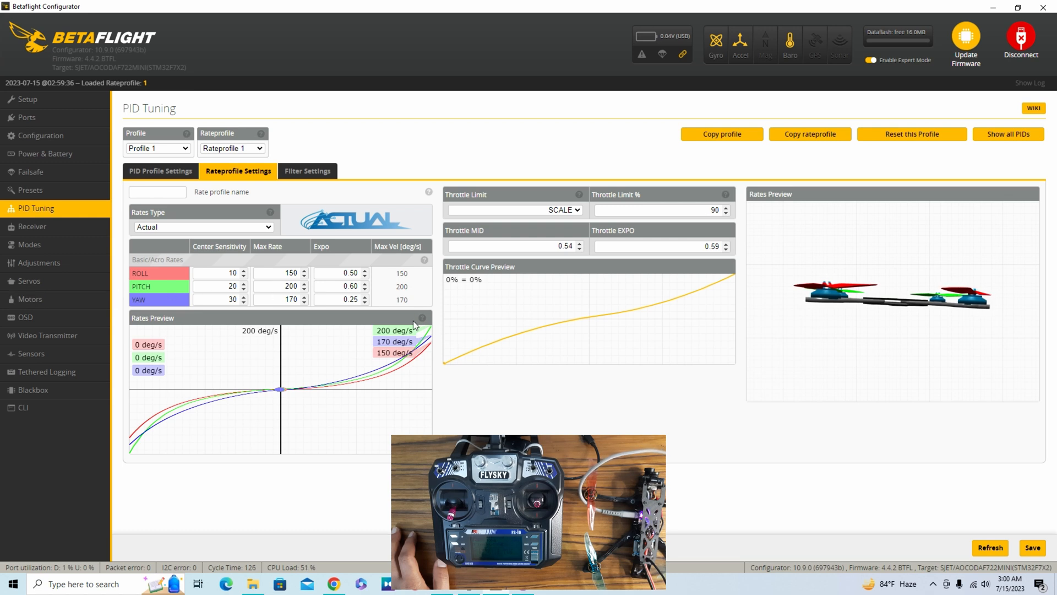
# - Try a pitch Max Rate of 400 in Rateprofile 1, and set it back to 200
pyautogui.doubleClick(288, 286)
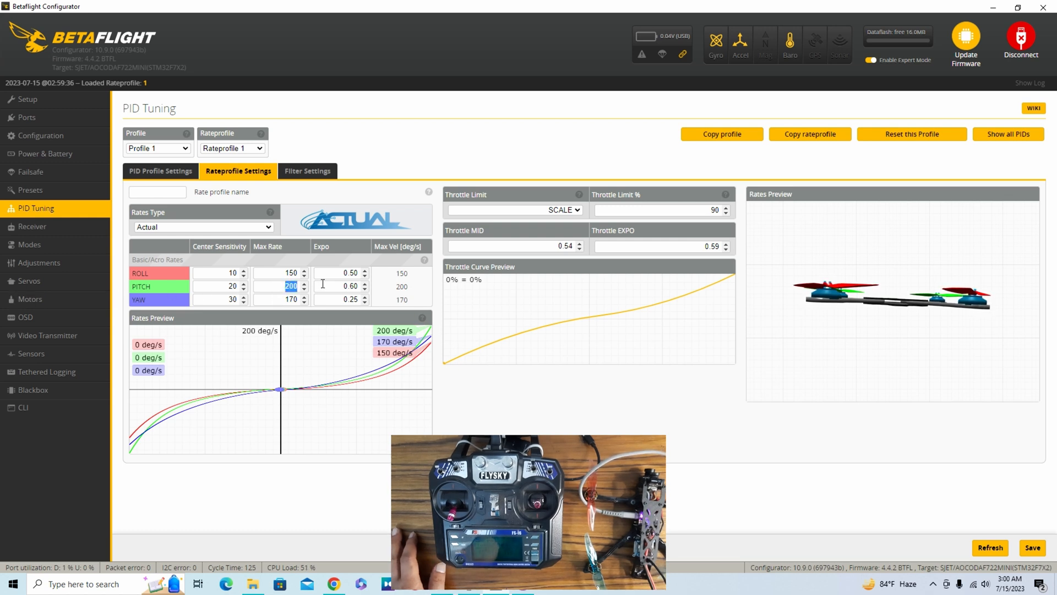
pyautogui.write('400')
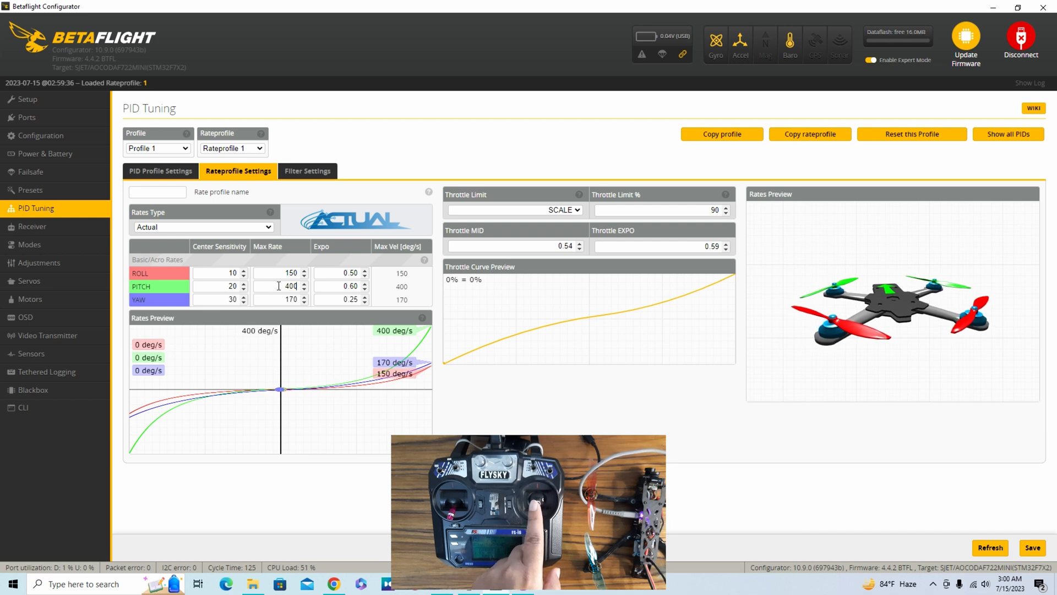
pyautogui.doubleClick(280, 287)
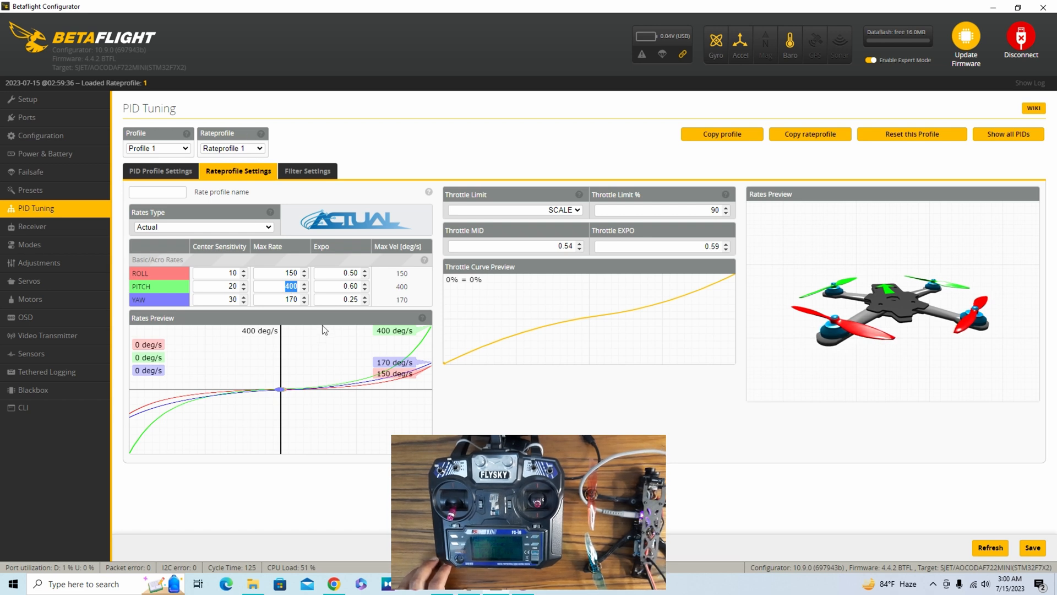
pyautogui.write('200')
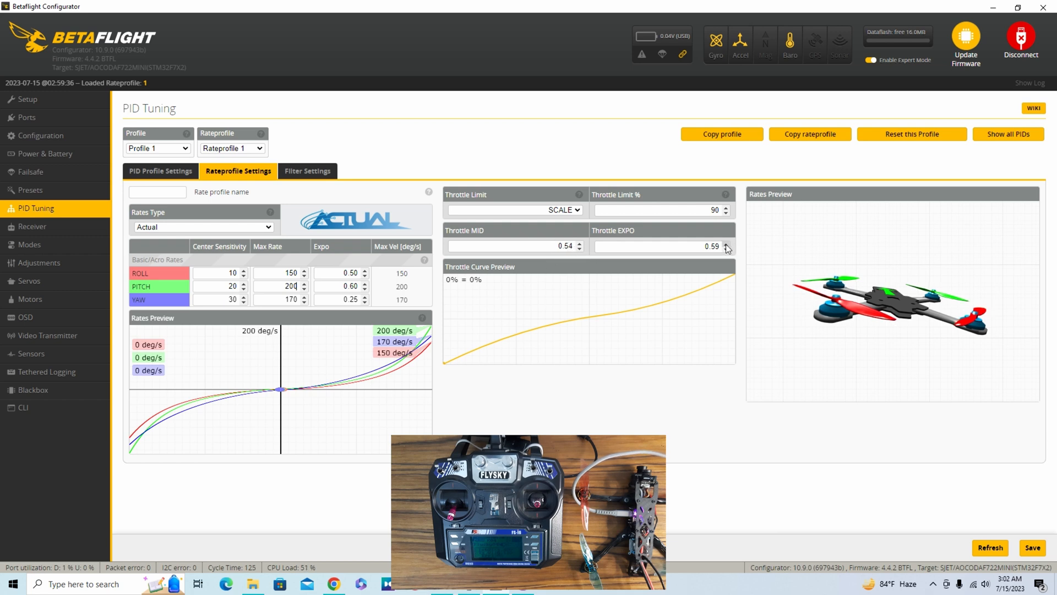
# - Try different Throttle EXPO values on the throttle curve, lowering it to 0.01 and raising it to 1.00
pyautogui.moveTo(726, 243); pyautogui.dragTo(726, 244)
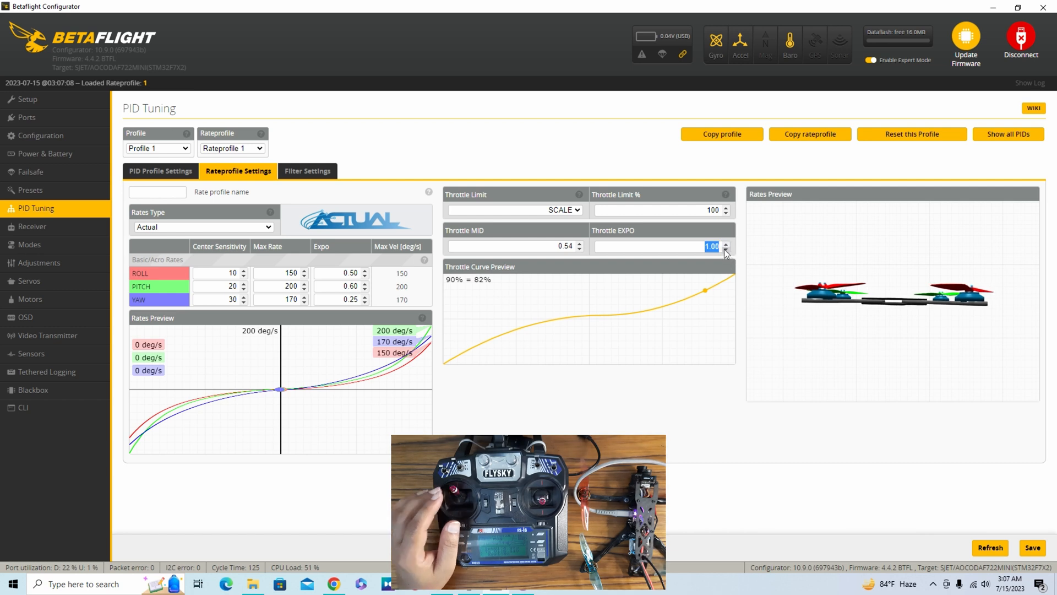
pyautogui.click(726, 248)
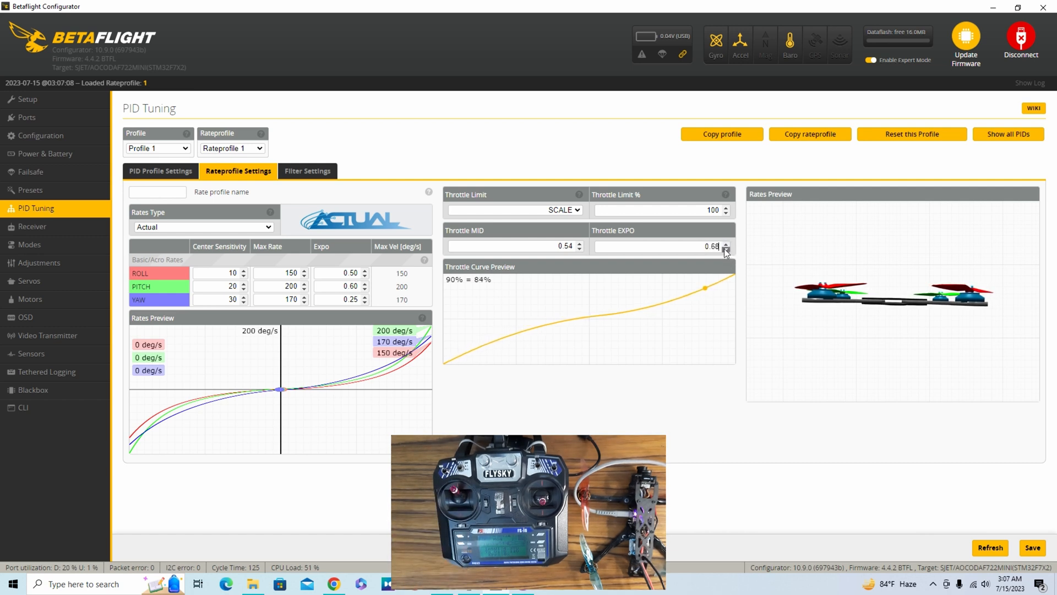
pyautogui.click(726, 249)
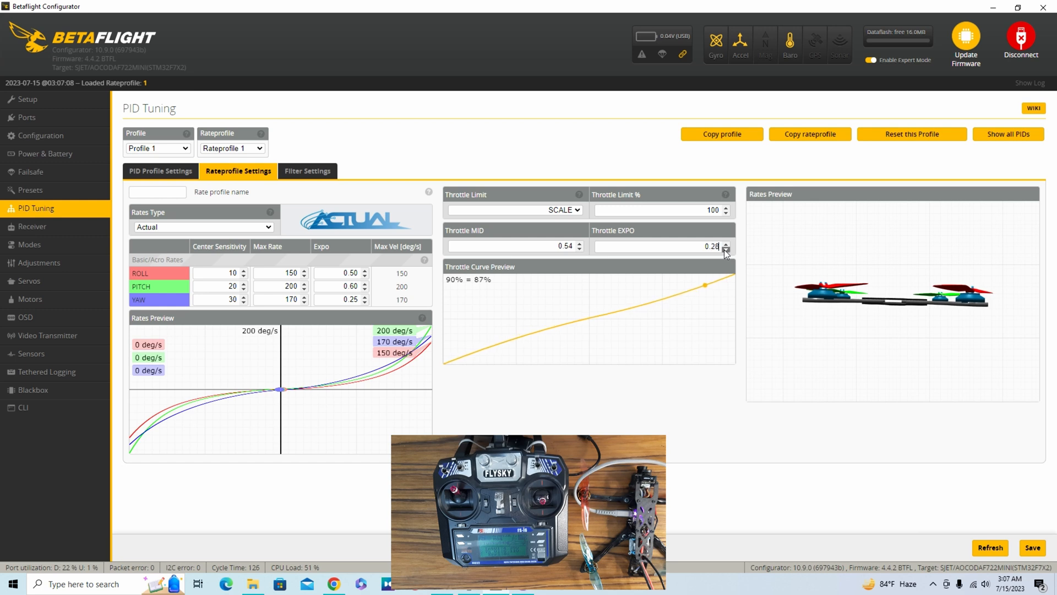
pyautogui.click(726, 249)
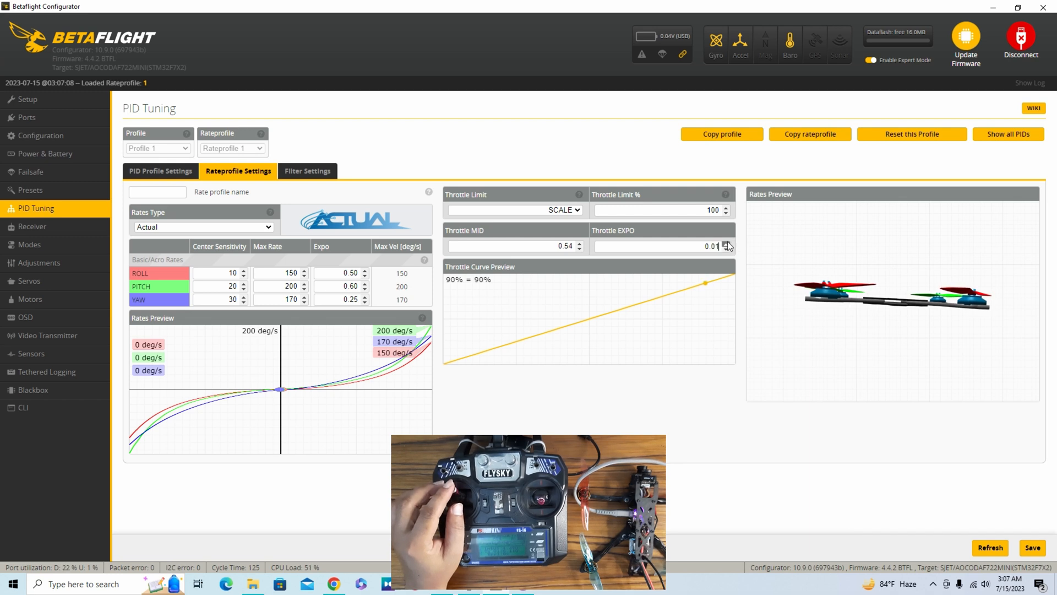
pyautogui.moveTo(727, 243); pyautogui.dragTo(728, 244)
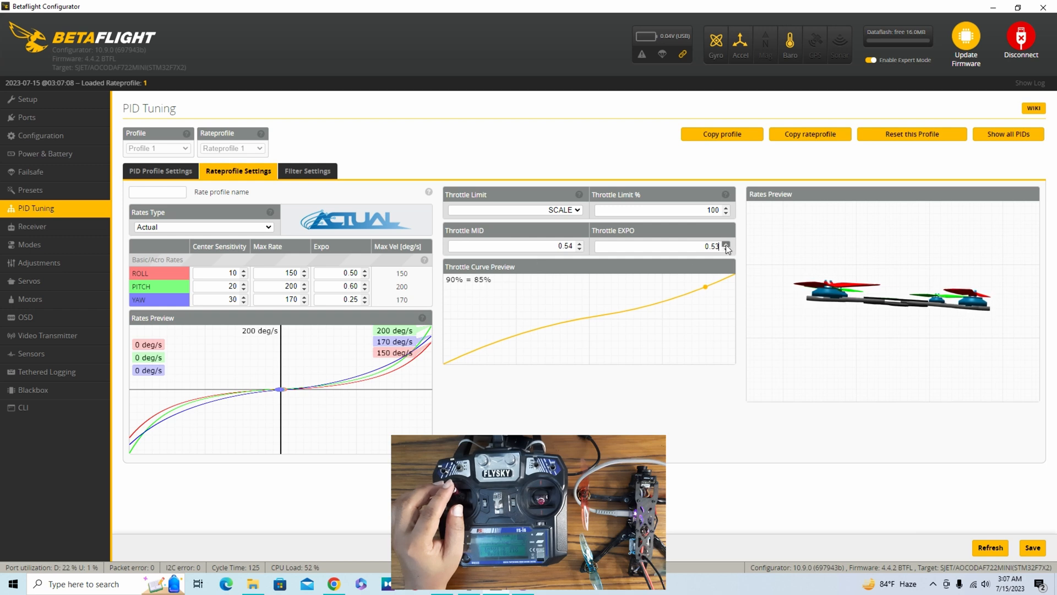
pyautogui.moveTo(727, 246); pyautogui.dragTo(728, 246)
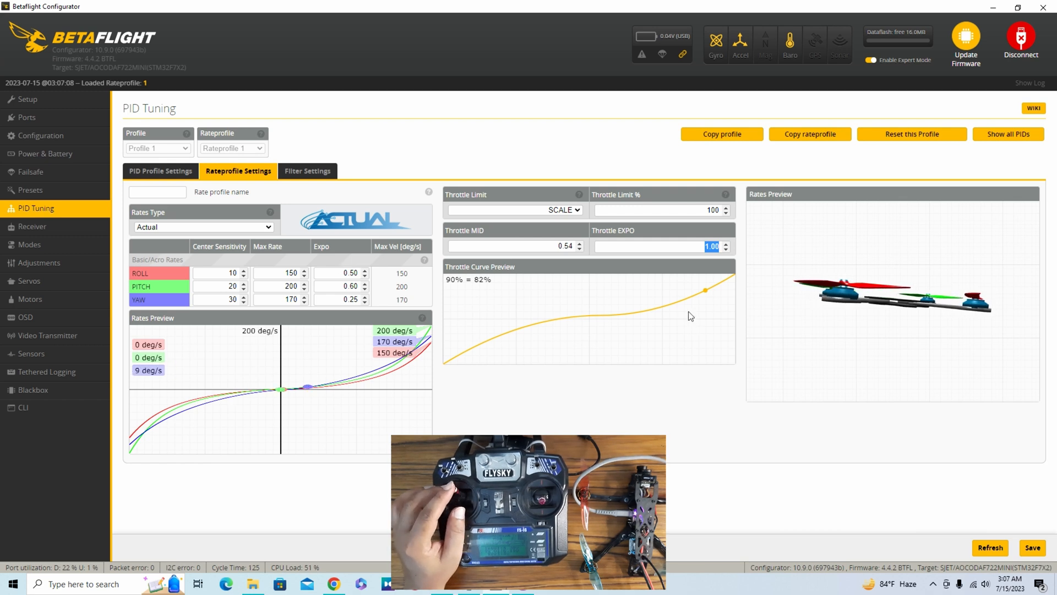
# - Examine the gyro and D term filter settings, and return to the PID profile settings
pyautogui.click(312, 173)
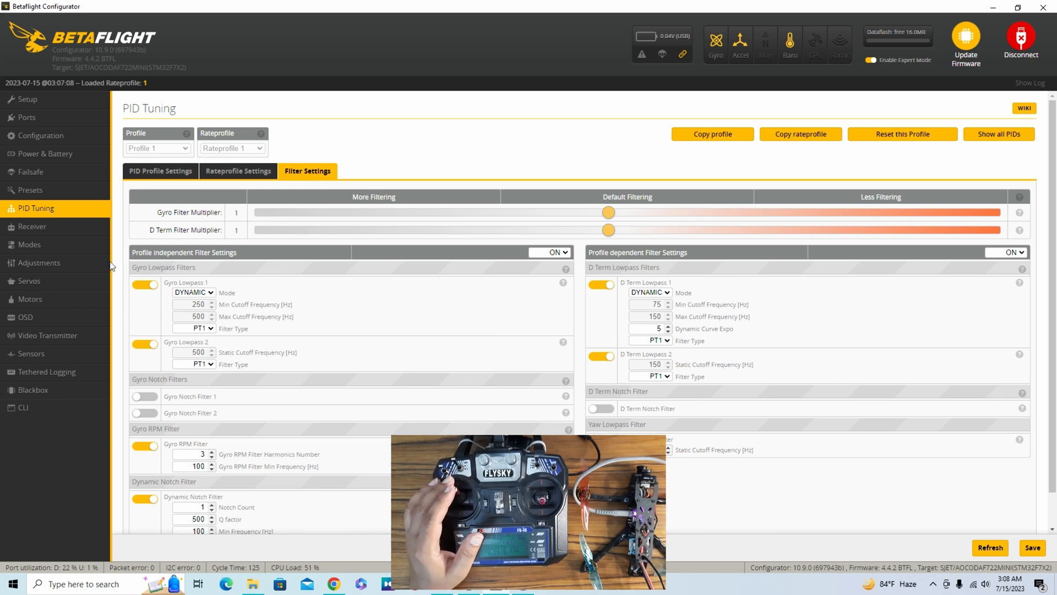
pyautogui.click(159, 172)
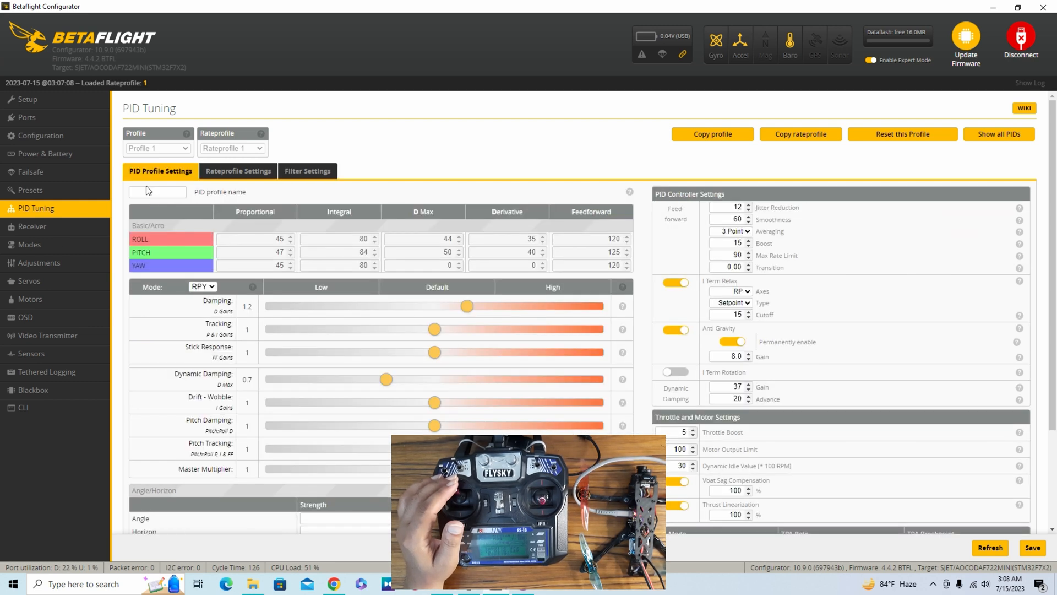
# - Select IBUS as the serial receiver provider in the receiver settings
pyautogui.click(55, 233)
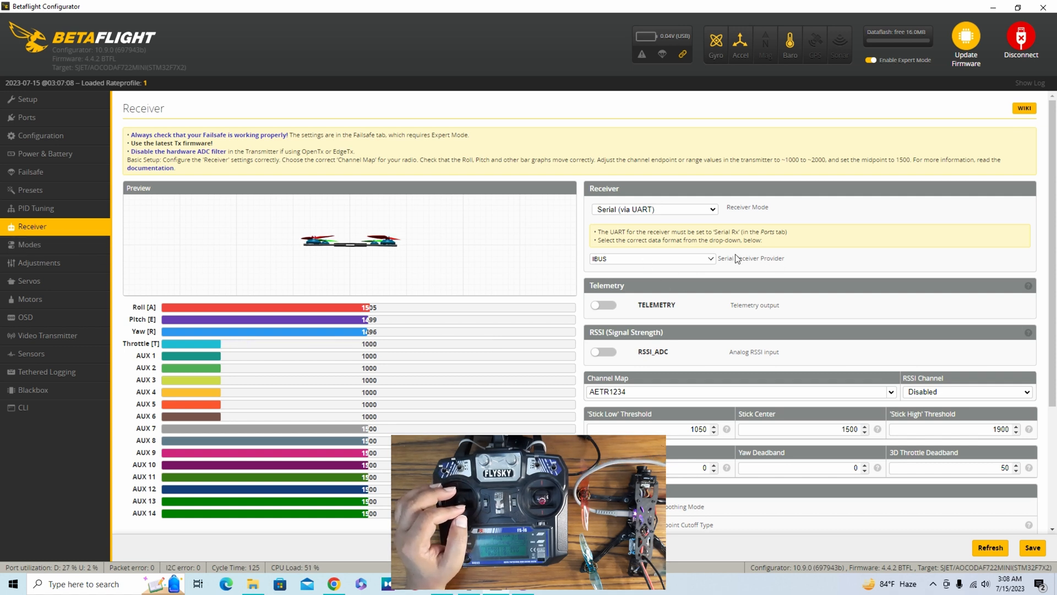
pyautogui.click(620, 261)
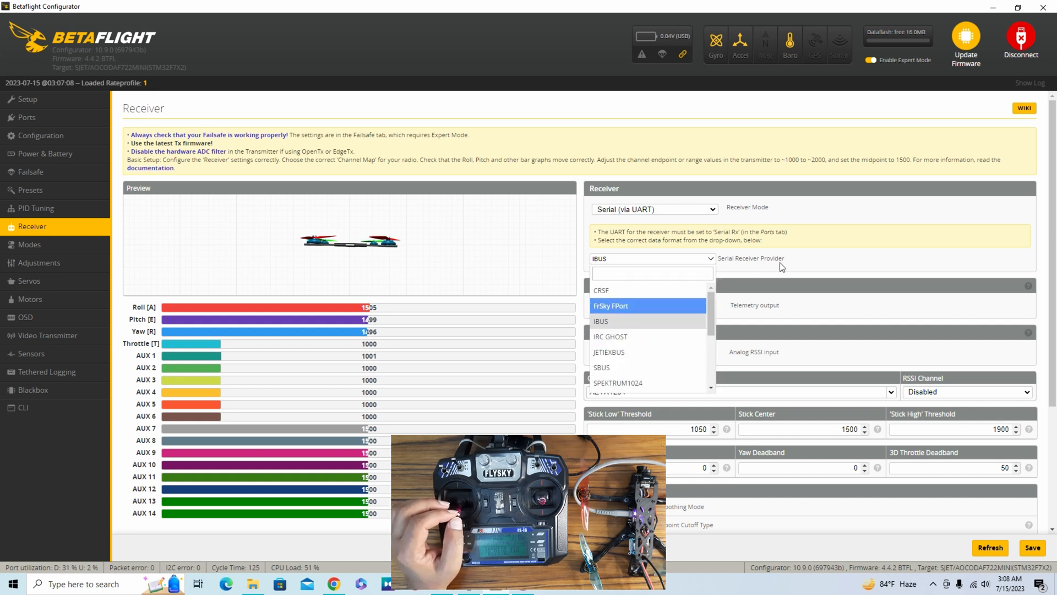
pyautogui.click(616, 321)
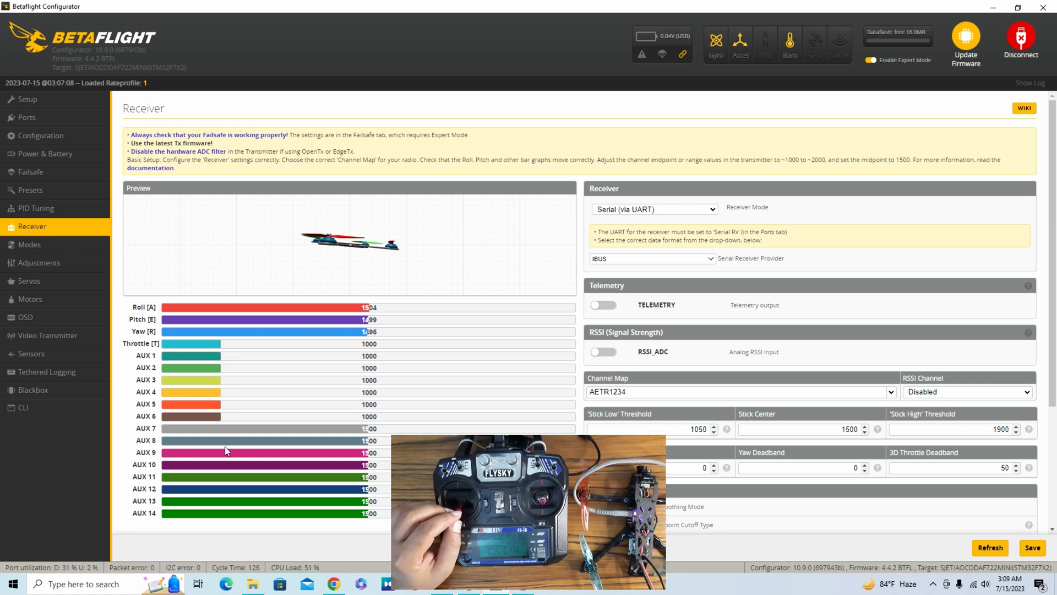
# - Examine the AUX channel ranges assigned to the ARM, ANGLE, HORIZON and HEADADJ modes and the remaining unassigned modes
pyautogui.click(47, 255)
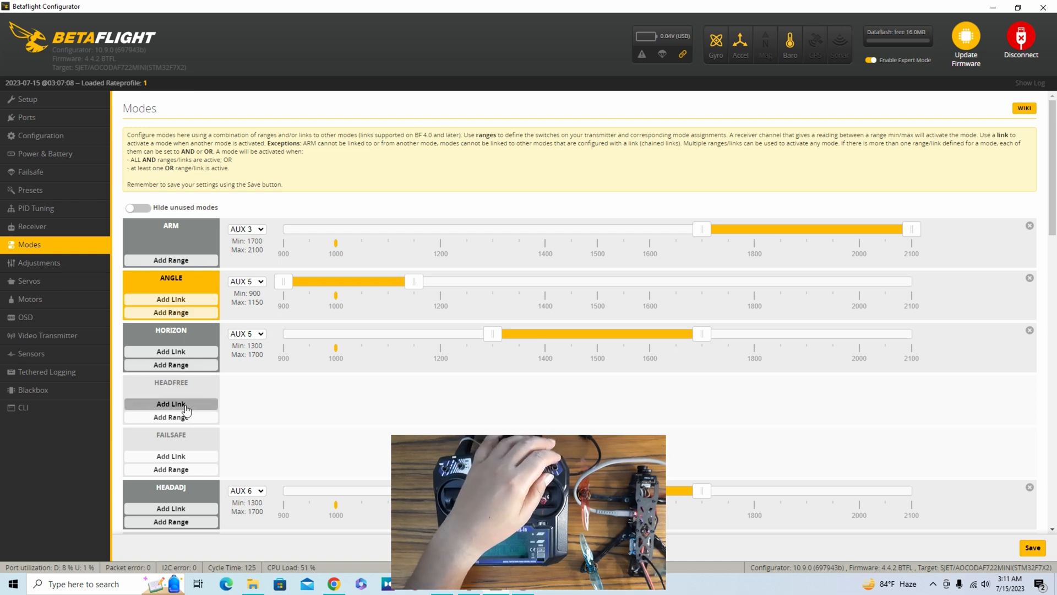
pyautogui.scroll(-4, 191, 407)
pyautogui.scroll(-3, 189, 410)
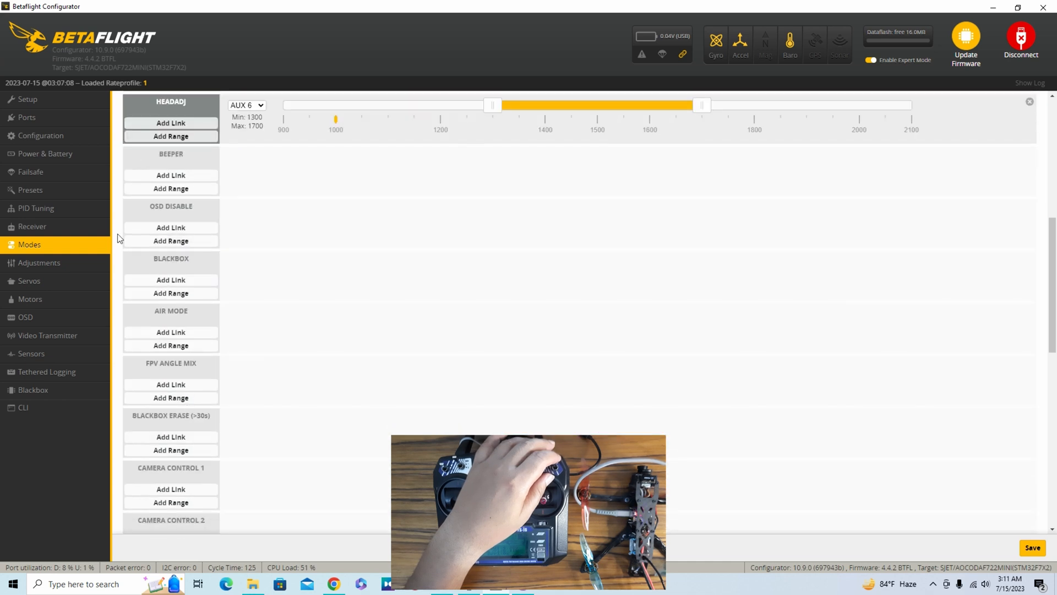
pyautogui.scroll(7, 223, 460)
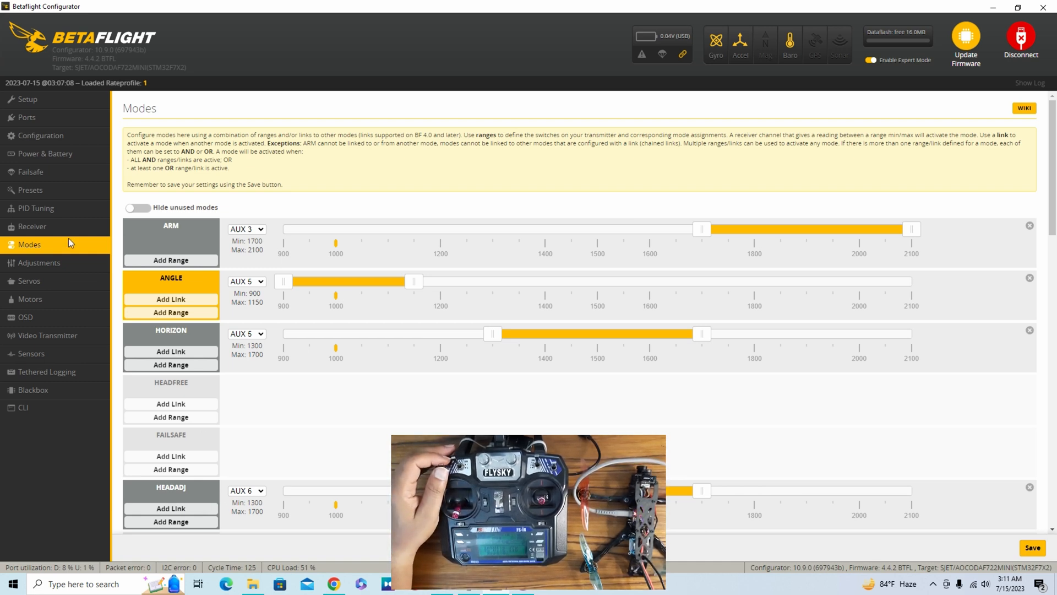
pyautogui.click(45, 269)
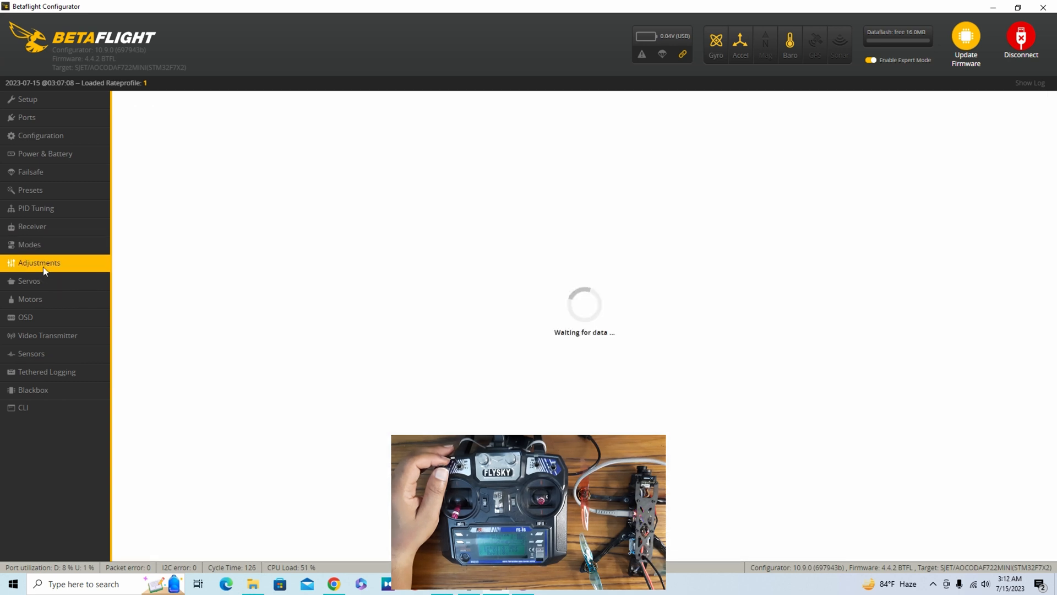
pyautogui.click(47, 285)
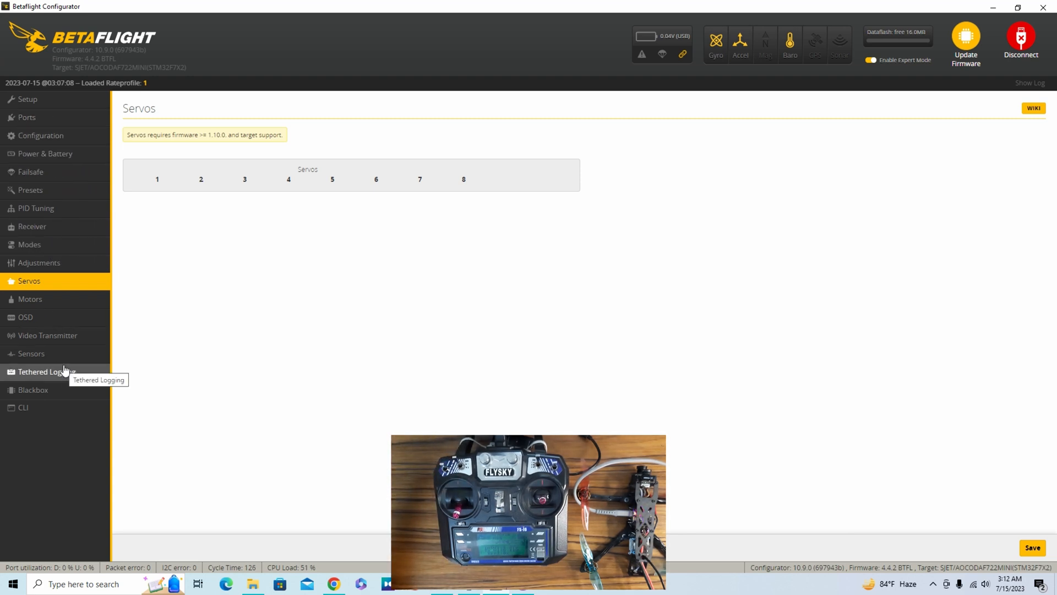
pyautogui.click(45, 142)
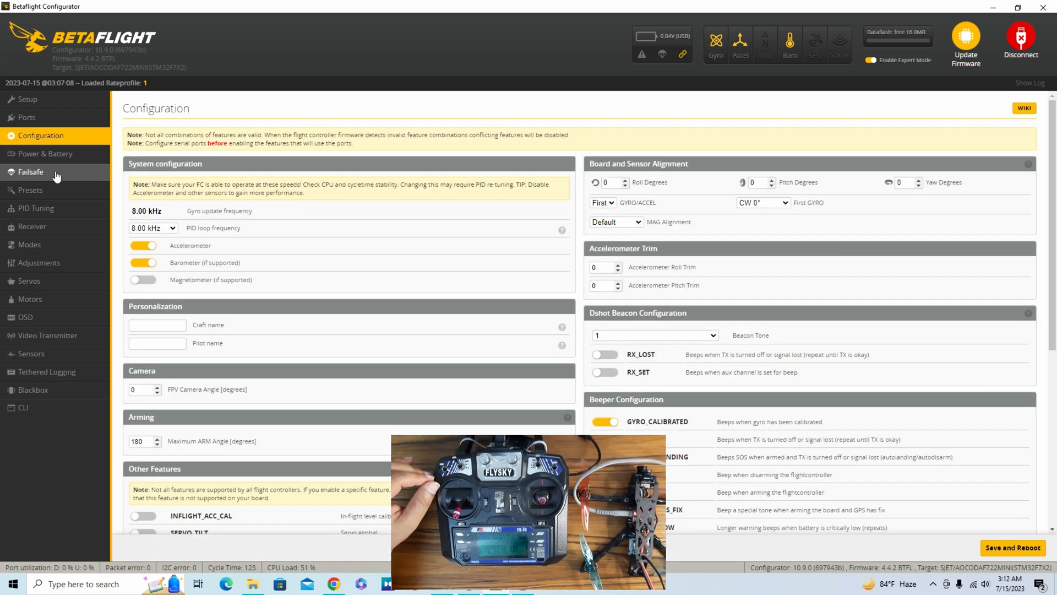
pyautogui.click(44, 208)
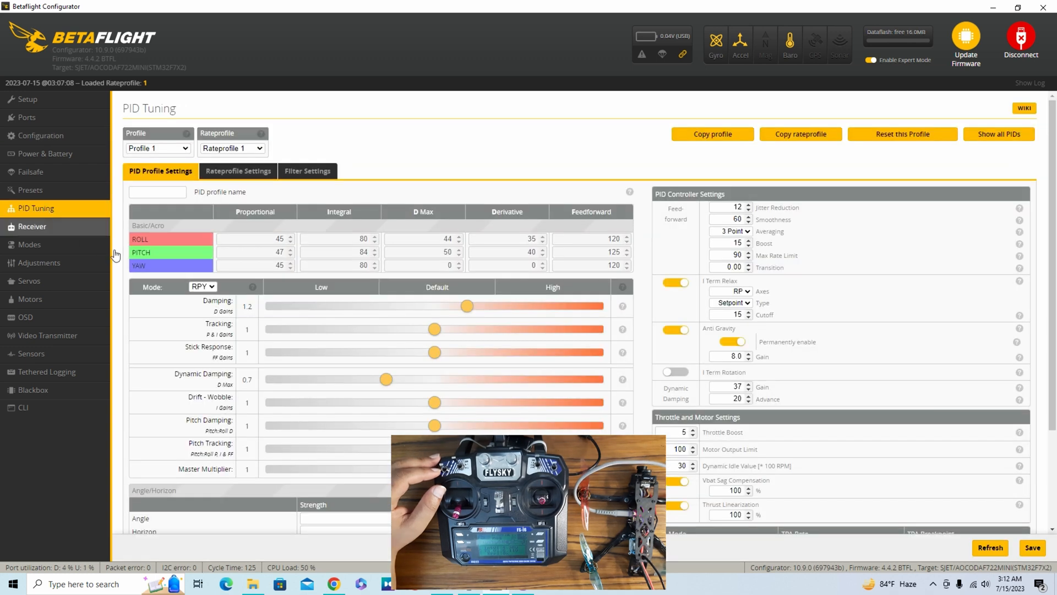